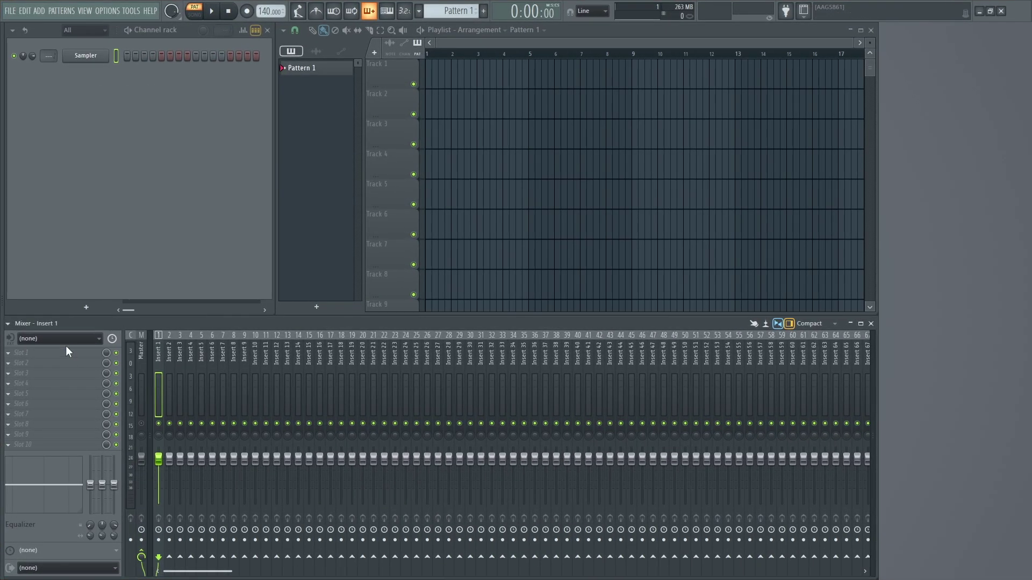
- Set mixer Insert 1's audio input to mono Analogue 2 and load Auto-Tune EFX in its first effect slot
{"action": "left_click", "coordinate": [47, 331]}
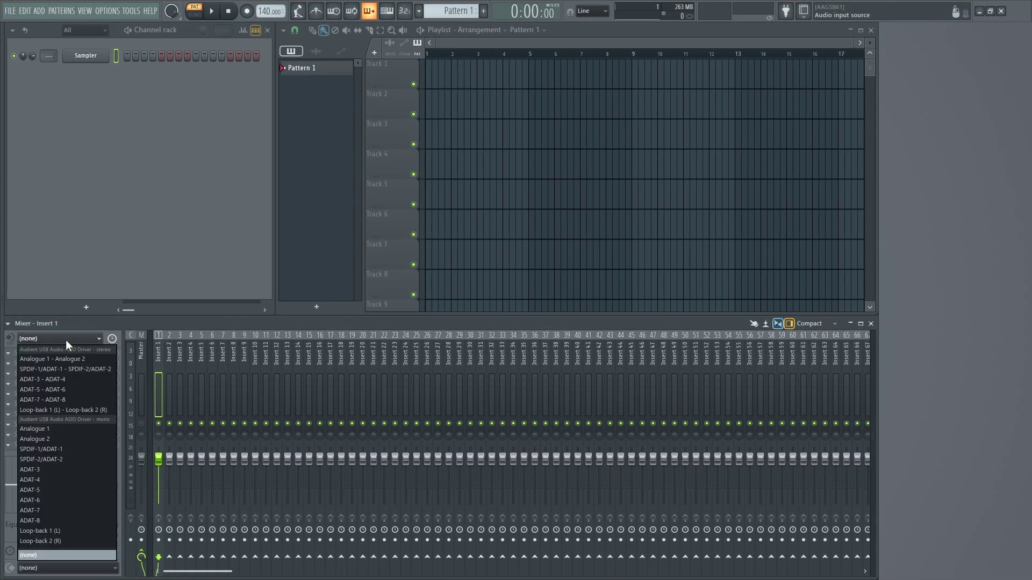
{"action": "left_click", "coordinate": [73, 439]}
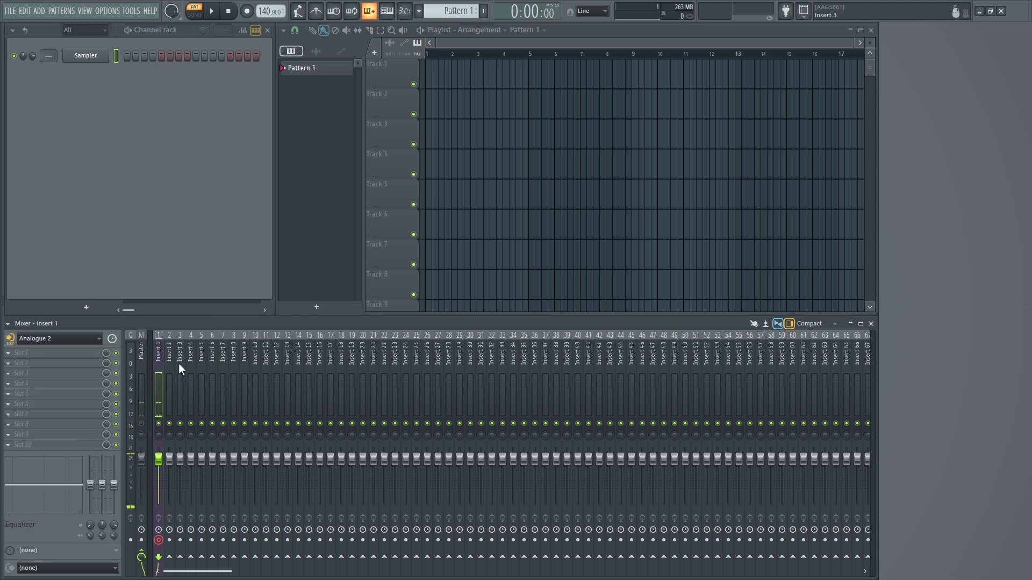
{"action": "left_click", "coordinate": [36, 360]}
{"action": "left_click", "coordinate": [161, 222]}
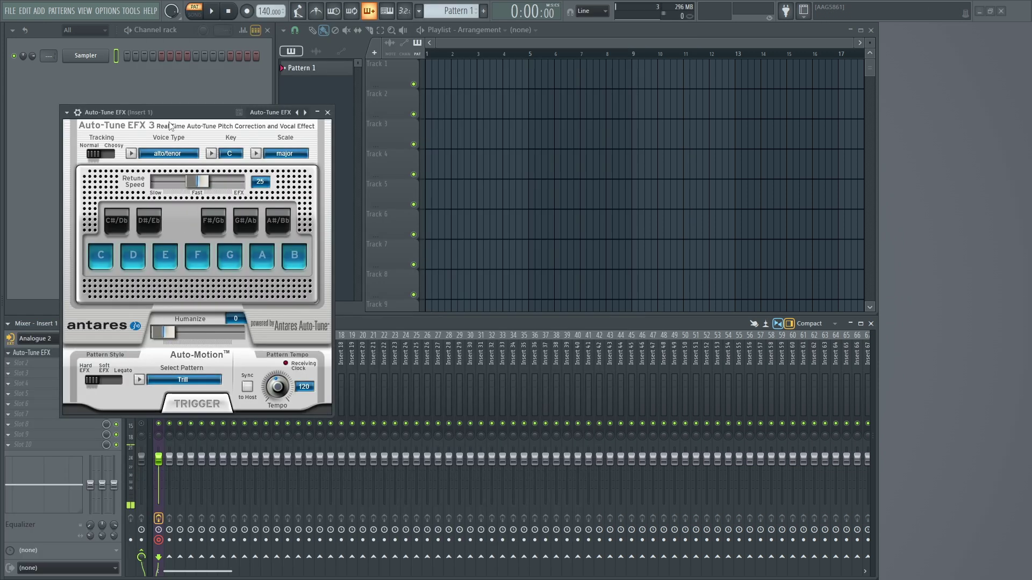
- Set Auto-Tune EFX to the chromatic scale with a retune speed of 58
{"action": "left_click_drag", "start_coordinate": [165, 116], "coordinate": [328, 123]}
{"action": "left_click", "coordinate": [419, 159]}
{"action": "left_click_drag", "start_coordinate": [360, 195], "coordinate": [349, 195]}
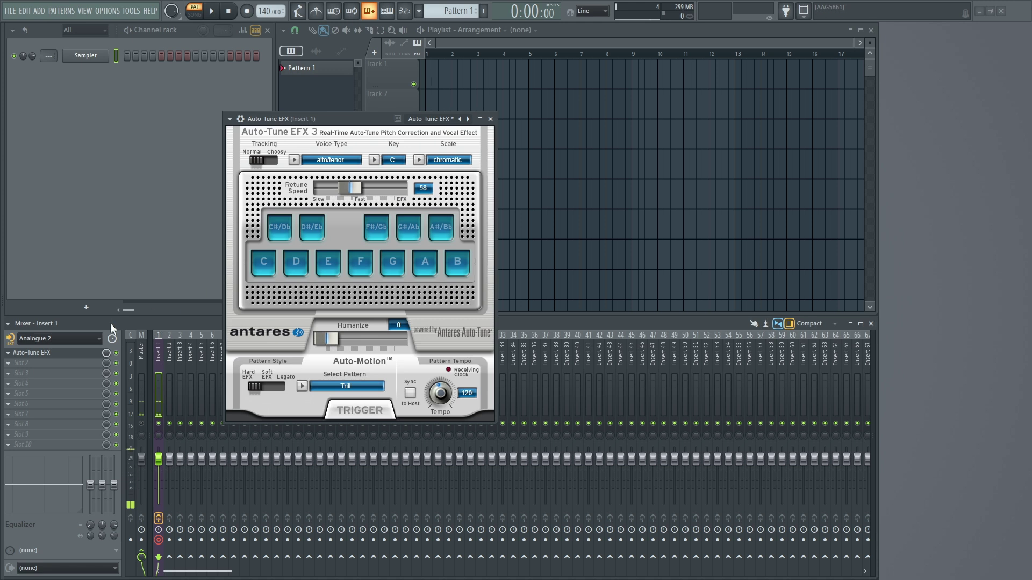
- Load LAVA TLM103 in Insert 1's second effect slot with the Neumann U87A as target microphone, and close its window
{"action": "left_click", "coordinate": [35, 364]}
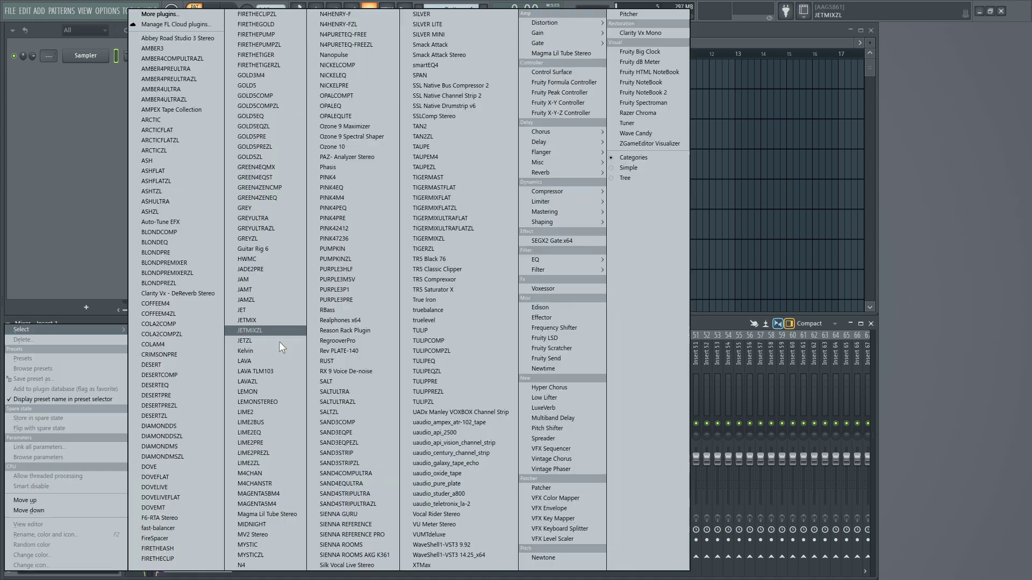
{"action": "left_click", "coordinate": [285, 373]}
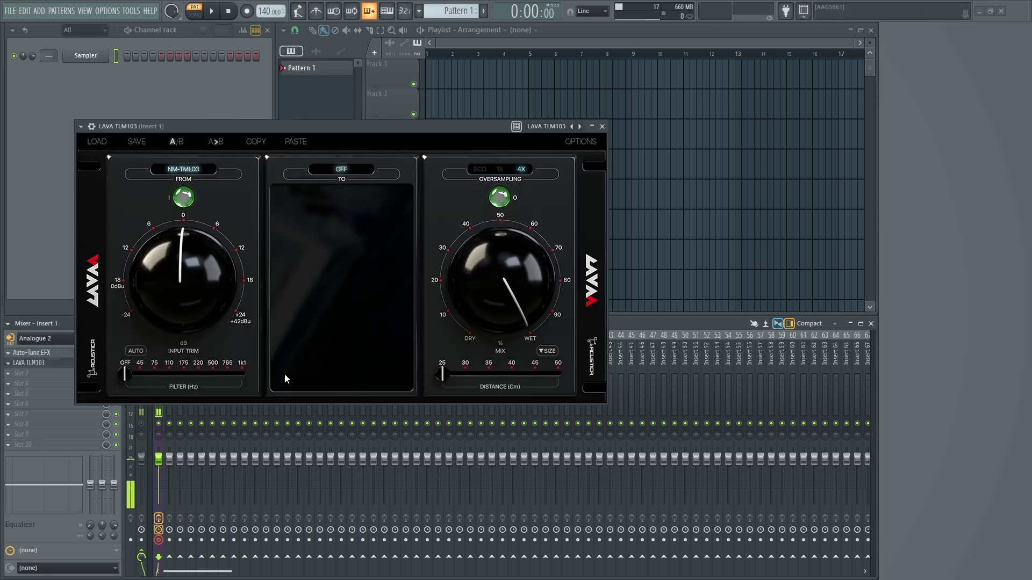
{"action": "left_click", "coordinate": [331, 168]}
{"action": "mouse_move", "coordinate": [396, 276]}
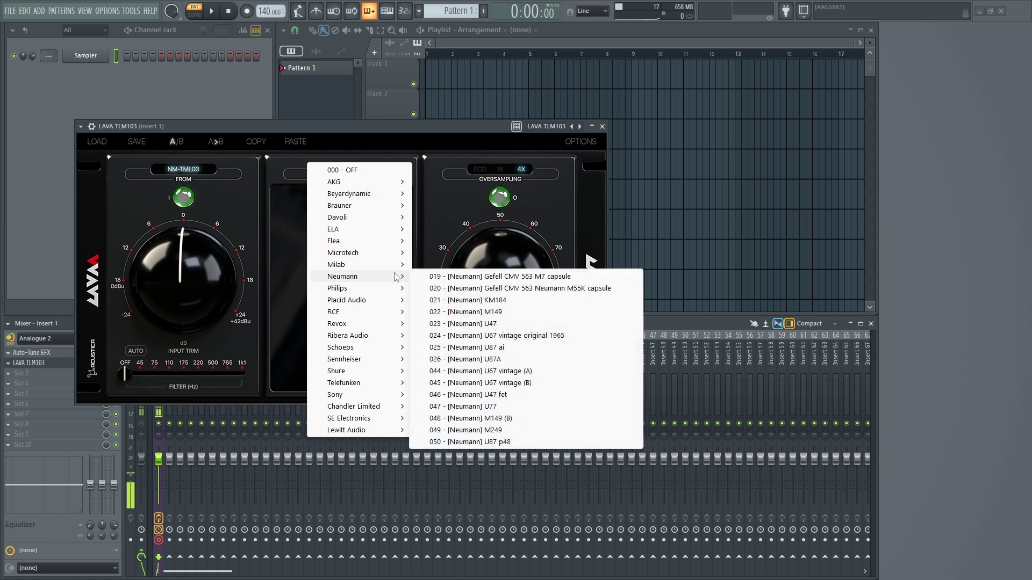
{"action": "left_click", "coordinate": [422, 359]}
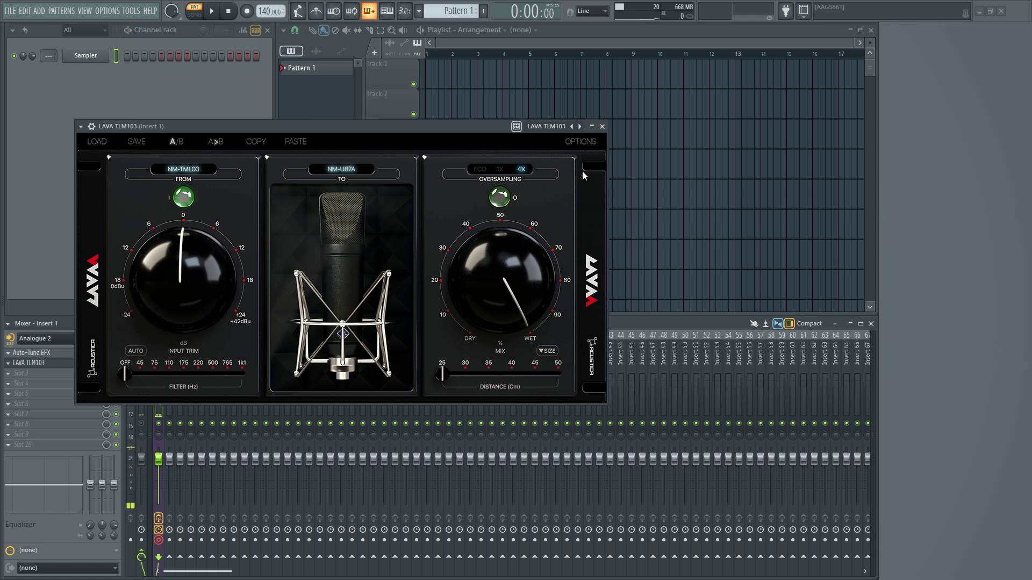
{"action": "left_click", "coordinate": [608, 130]}
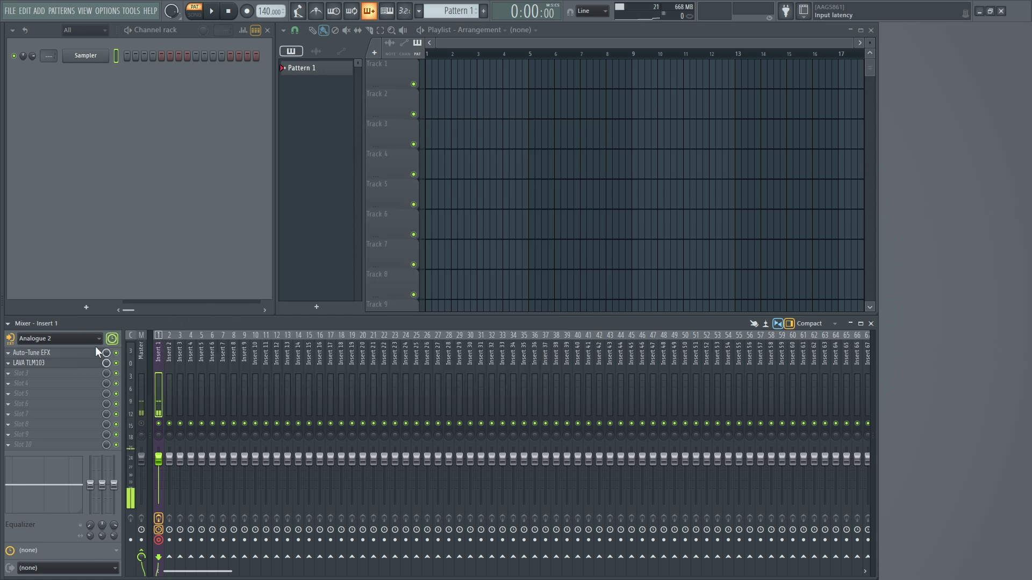
- Load SAND3EQPE in Insert 1's third effect slot and SAND3COMP in the fourth
{"action": "left_click", "coordinate": [8, 375]}
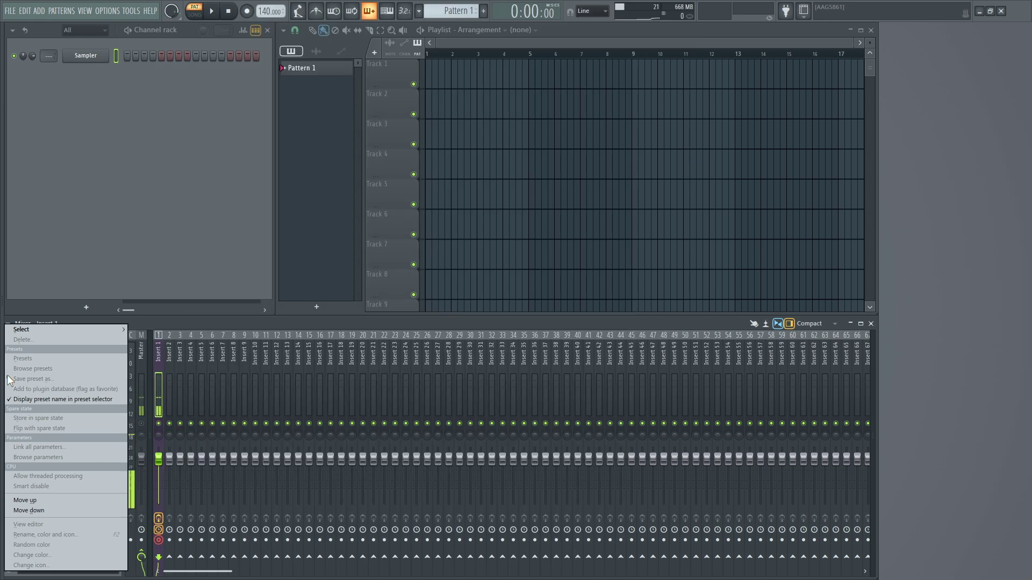
{"action": "mouse_move", "coordinate": [50, 327]}
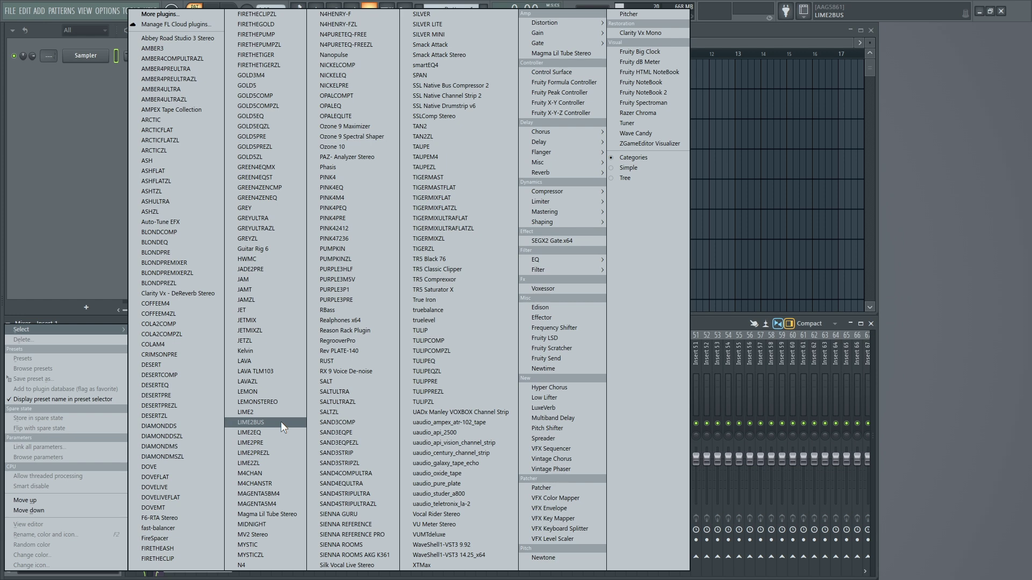
{"action": "left_click", "coordinate": [343, 431]}
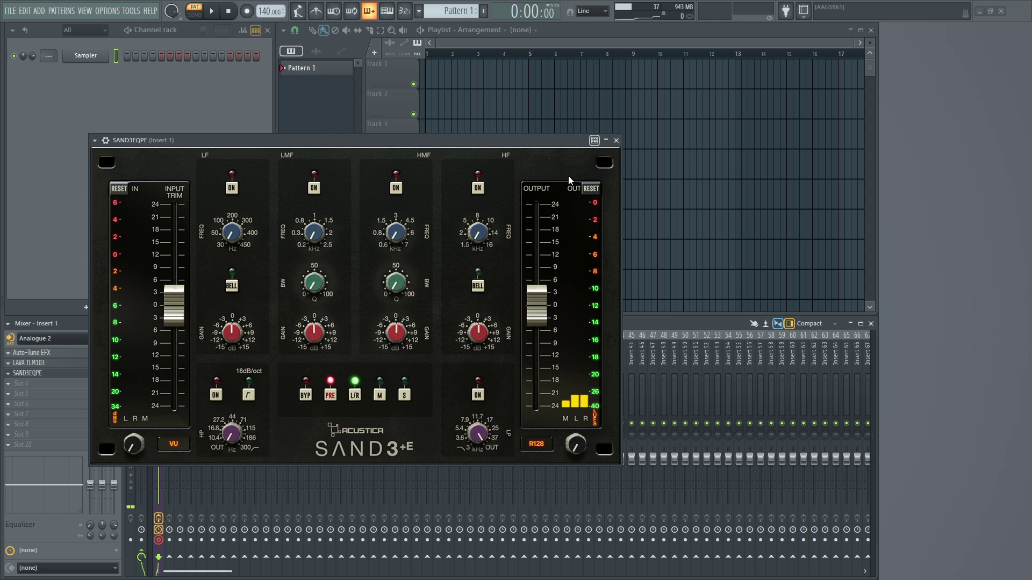
{"action": "left_click", "coordinate": [616, 141]}
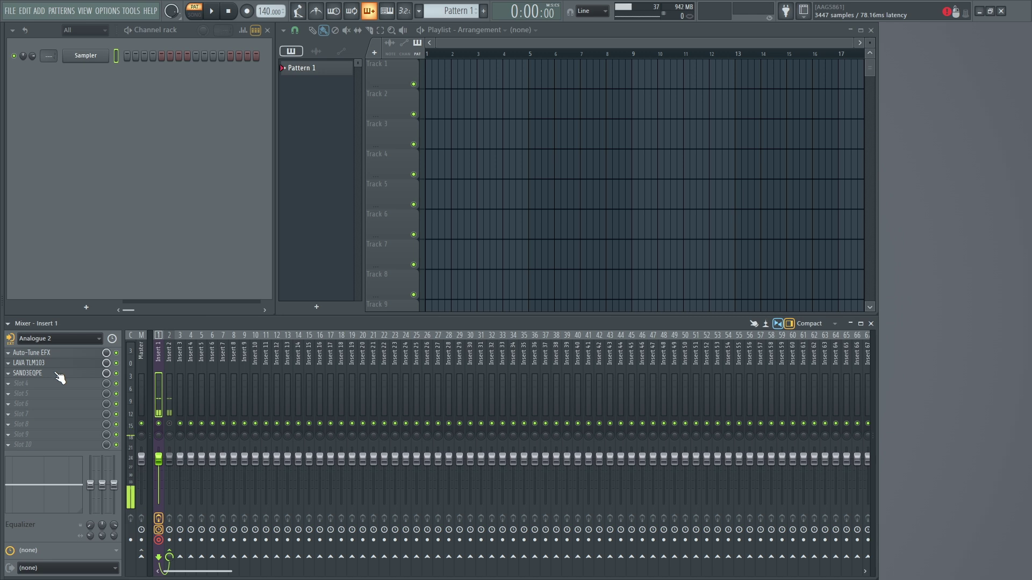
{"action": "left_click", "coordinate": [9, 382]}
{"action": "left_click", "coordinate": [344, 423]}
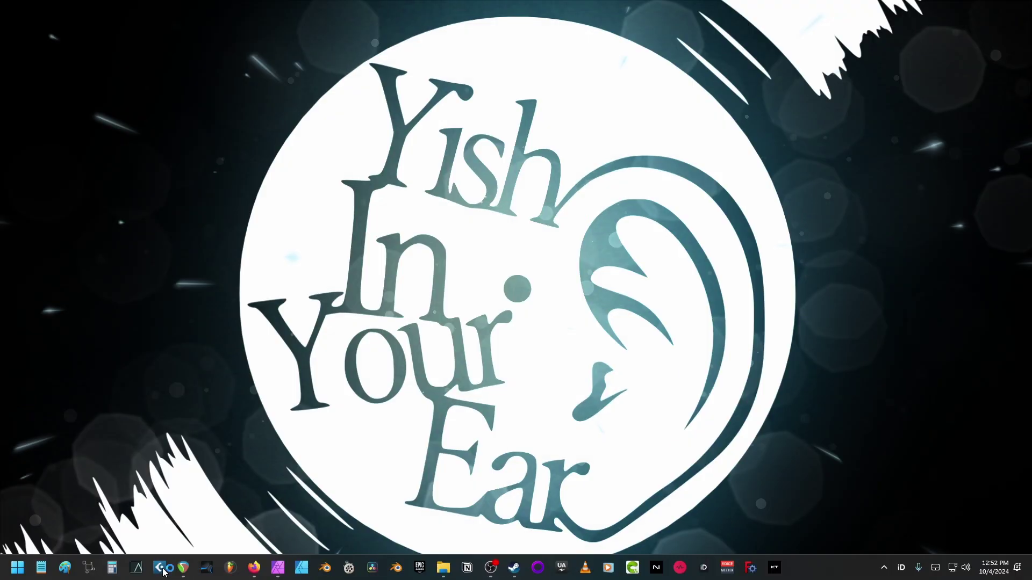
- Switch to Cubase and add an audio track named sd
{"action": "left_click", "coordinate": [162, 571]}
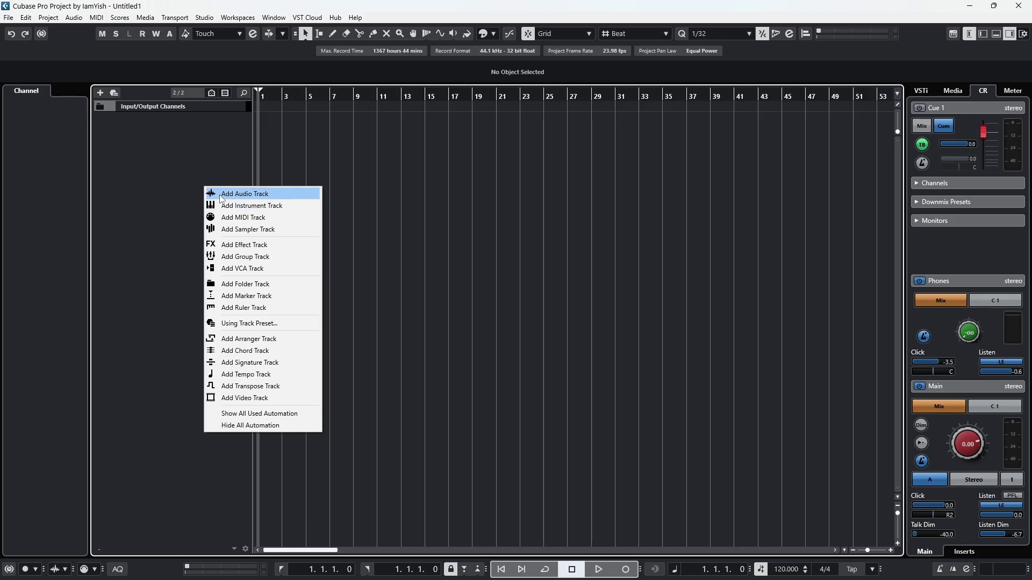
{"action": "left_click", "coordinate": [222, 193]}
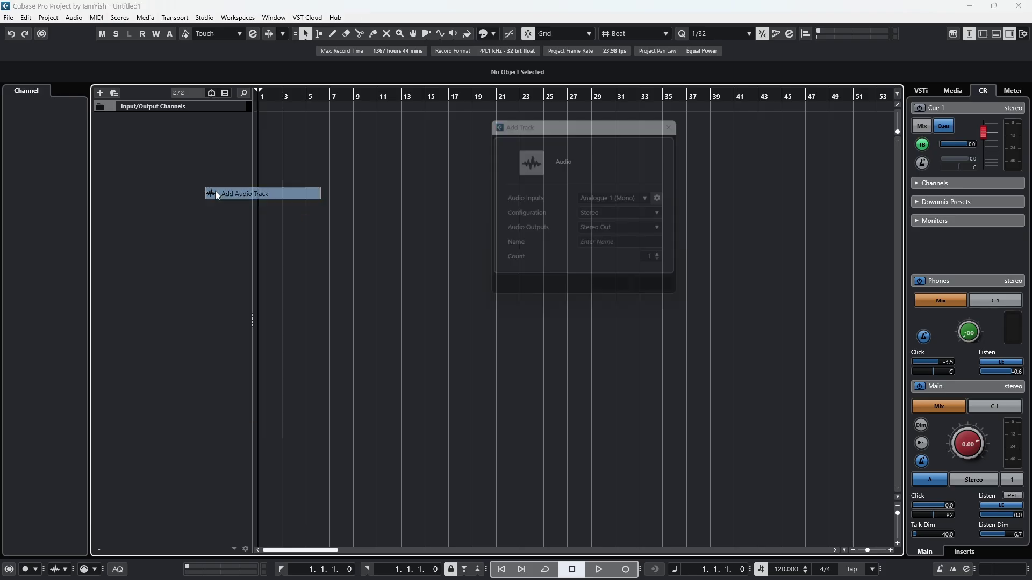
{"action": "key", "text": "Return"}
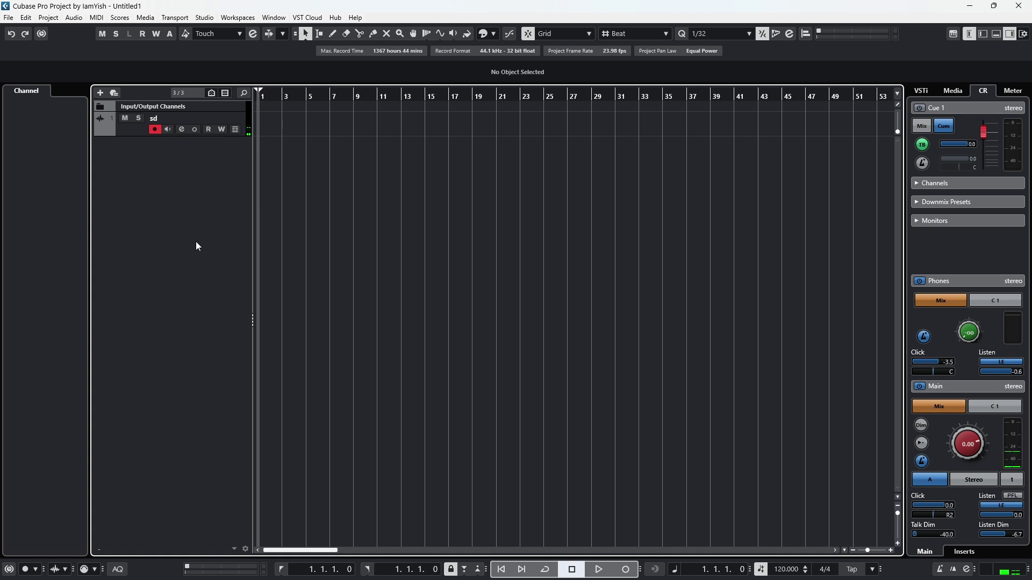
- Load Auto-Tune EFX 3 in the first insert slot of the MIC input channel in the MixConsole
{"action": "key", "text": "F3"}
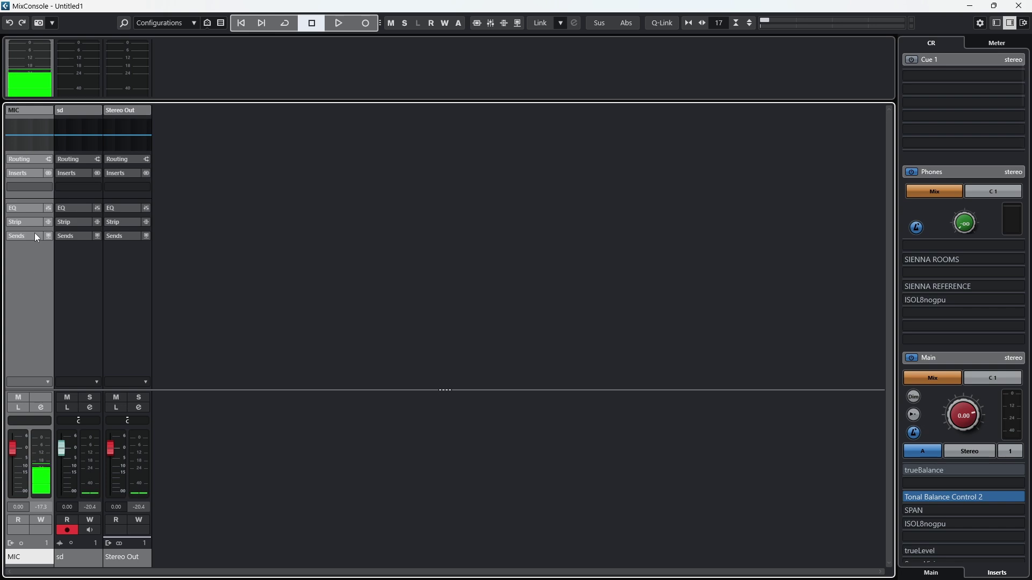
{"action": "left_click", "coordinate": [27, 190]}
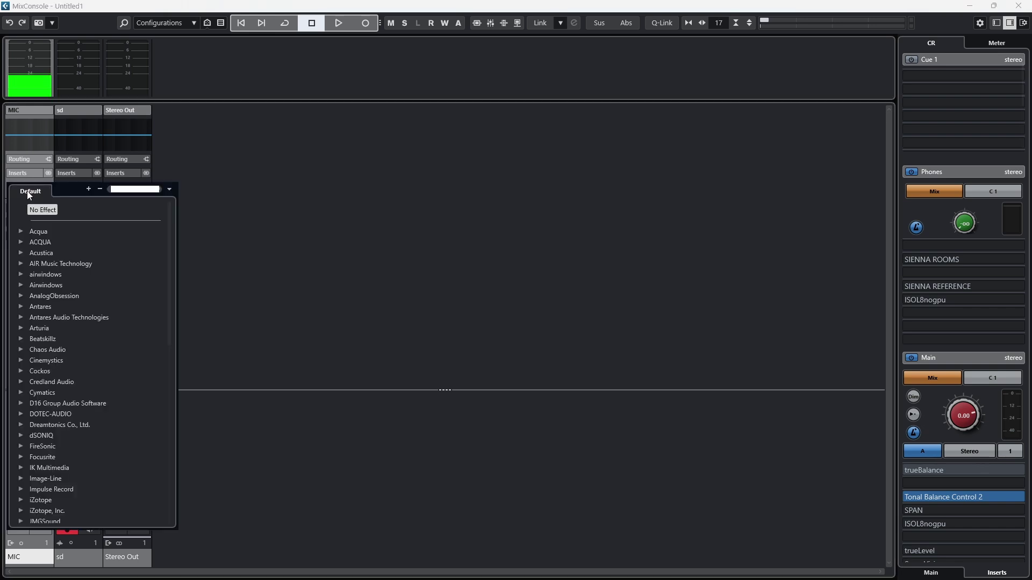
{"action": "type", "text": "auto"}
{"action": "double_click", "coordinate": [81, 284]}
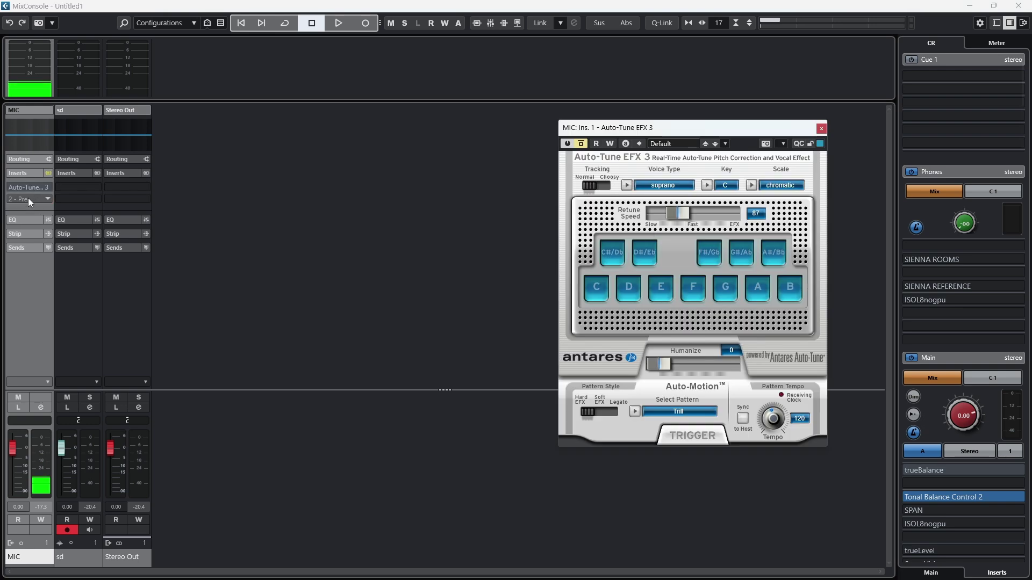
- Load LAVA in the MIC channel's second insert slot and FIRETHEGOLD in the third
{"action": "left_click", "coordinate": [30, 200]}
{"action": "type", "text": "lava"}
{"action": "double_click", "coordinate": [57, 258]}
{"action": "type", "text": "gold"}
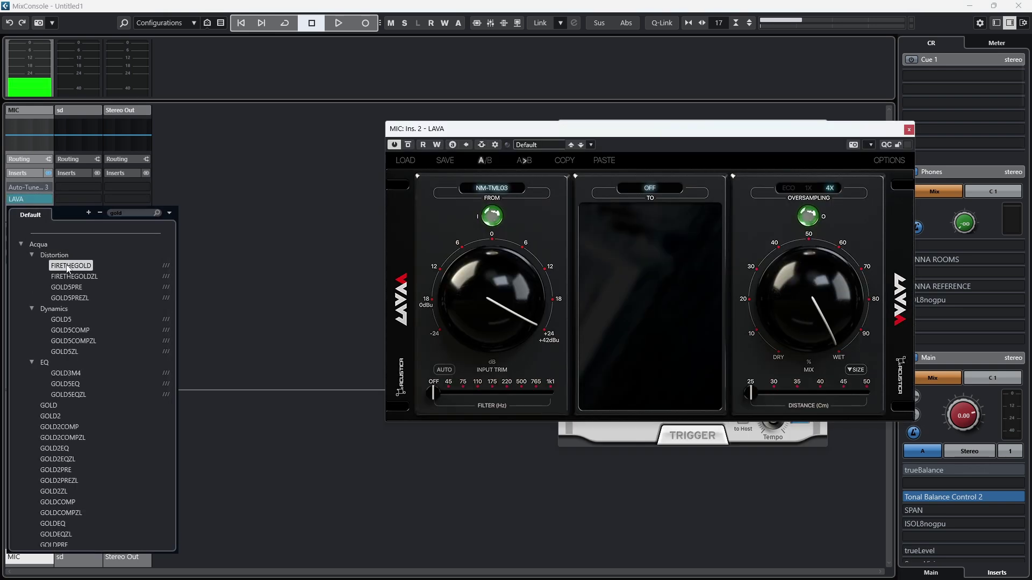
{"action": "double_click", "coordinate": [68, 266]}
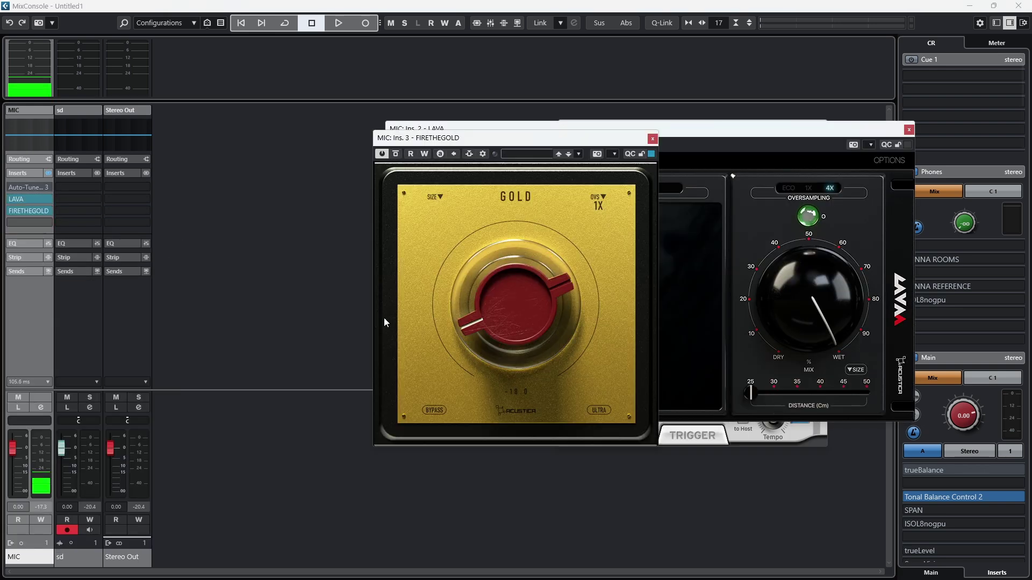
- Load SECRET in the MIC channel's fourth insert slot and close the plugin windows
{"action": "left_click", "coordinate": [29, 222]}
{"action": "double_click", "coordinate": [67, 275]}
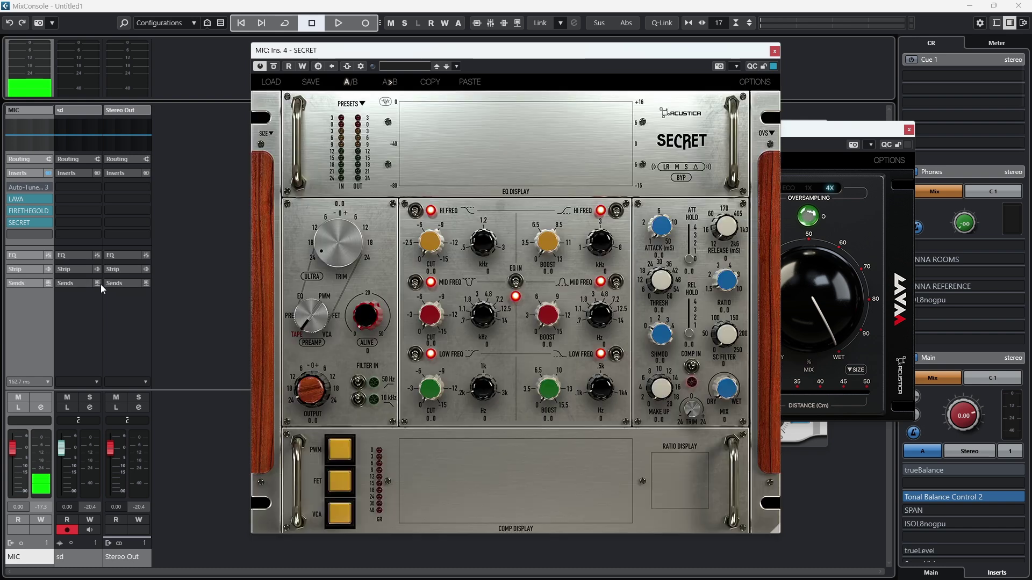
{"action": "left_click", "coordinate": [774, 52]}
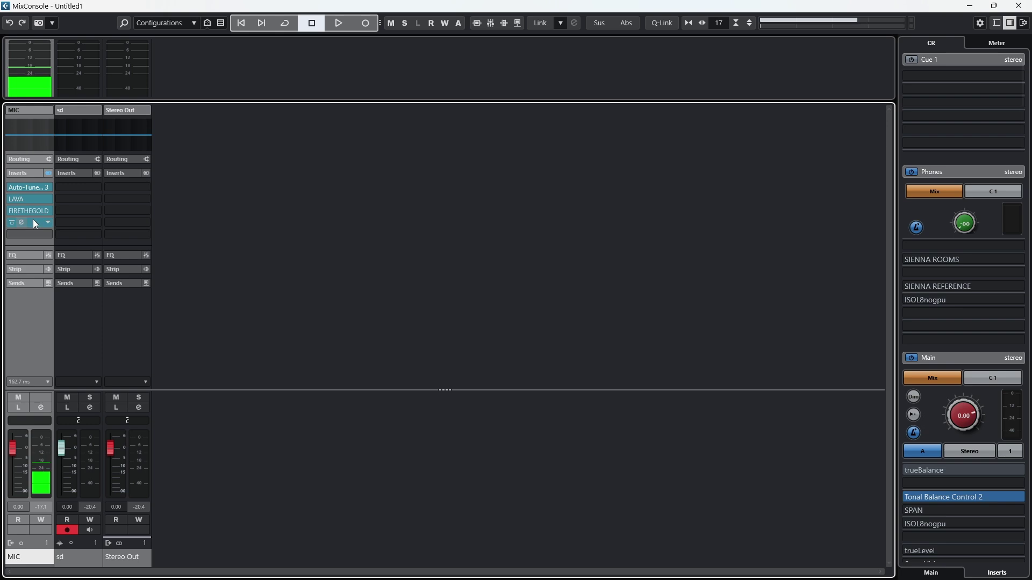
{"action": "left_click", "coordinate": [29, 197]}
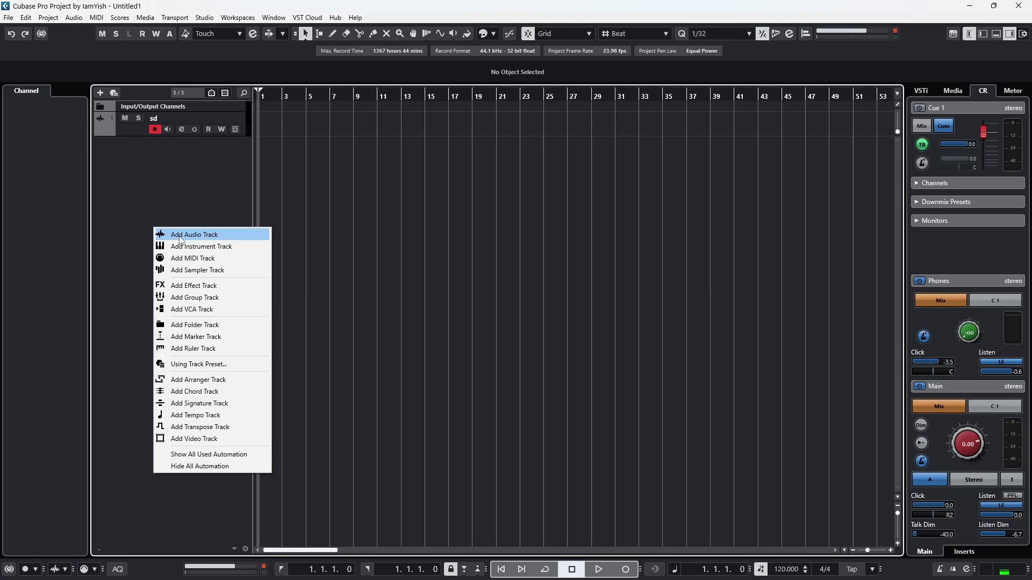
- Add three mono audio tracks to the project with MIC as input and Stereo Out as output
{"action": "left_click", "coordinate": [179, 237]}
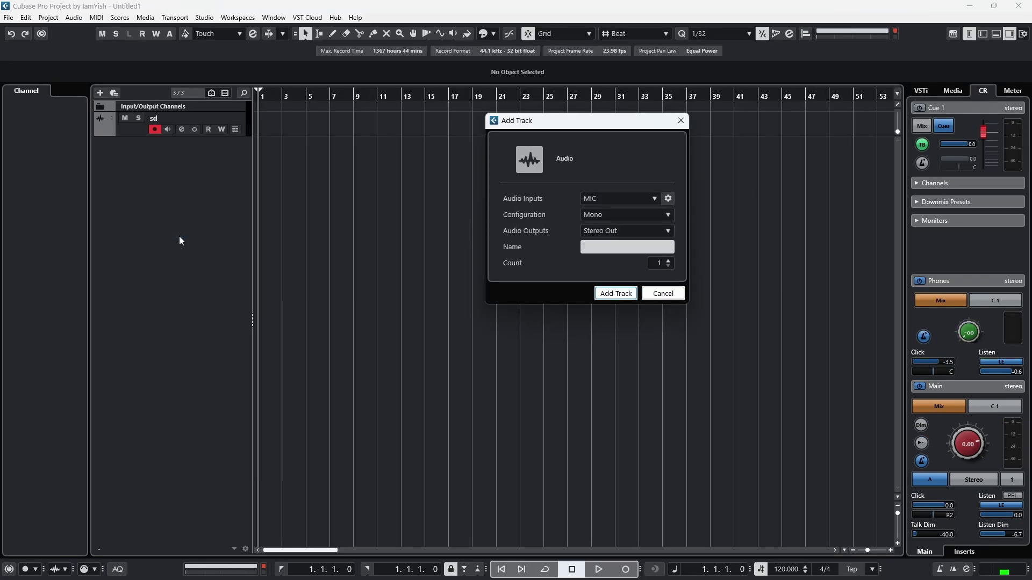
{"action": "scroll", "coordinate": [665, 265], "scroll_direction": "up", "scroll_amount": 2}
{"action": "left_click", "coordinate": [618, 293]}
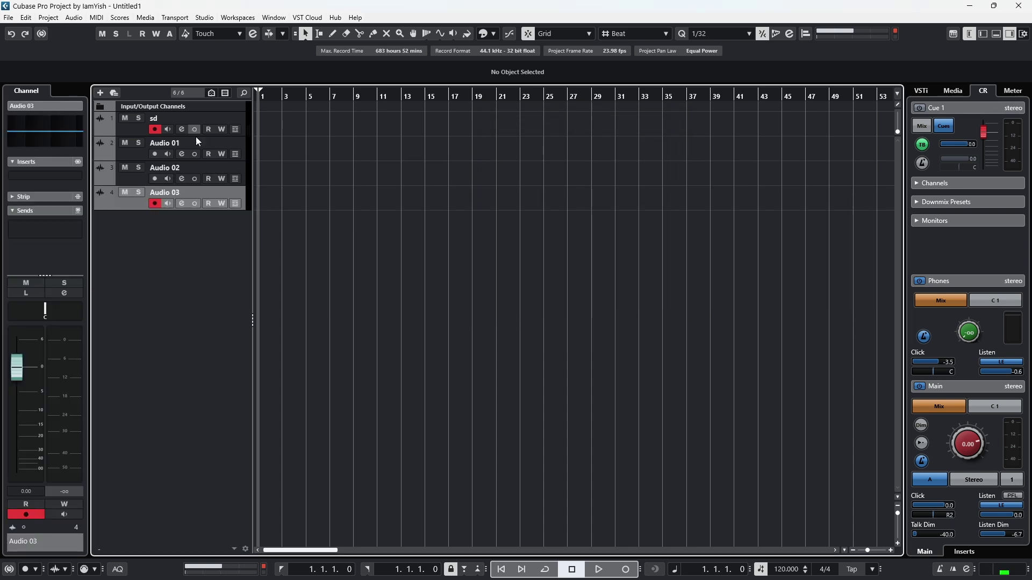
- Record a short take on Audio 01 with the sd track disarmed, and play it back with Audio 02 selected
{"action": "left_click", "coordinate": [129, 156]}
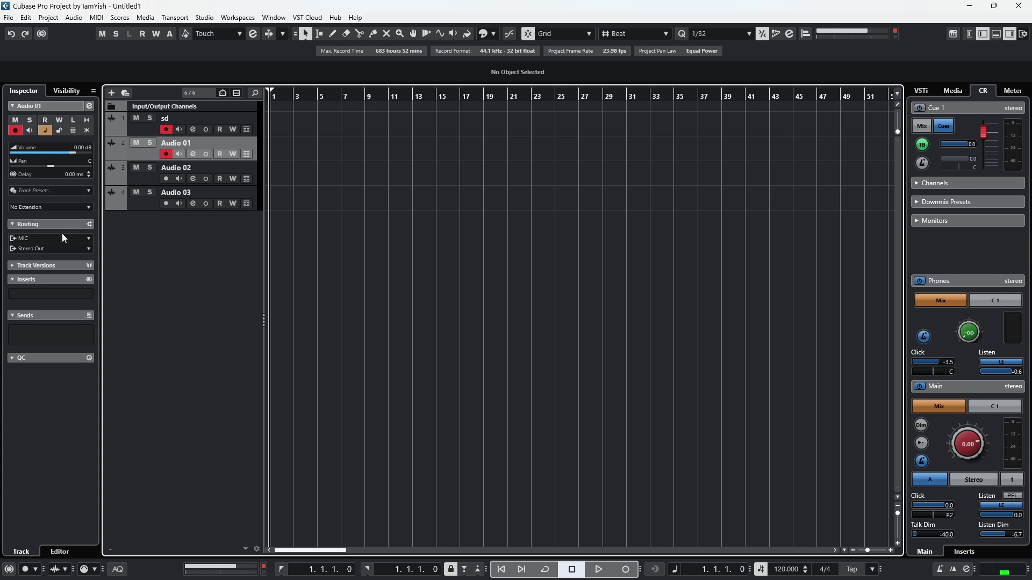
{"action": "left_click", "coordinate": [167, 129]}
{"action": "key", "text": "KP_Multiply"}
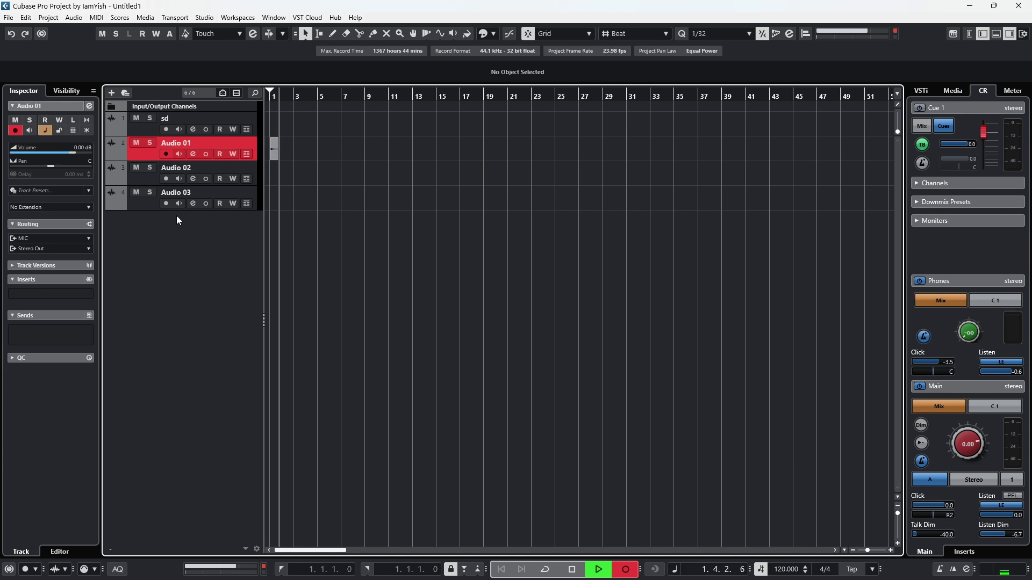
{"action": "left_click", "coordinate": [147, 185]}
{"action": "key", "text": "space"}
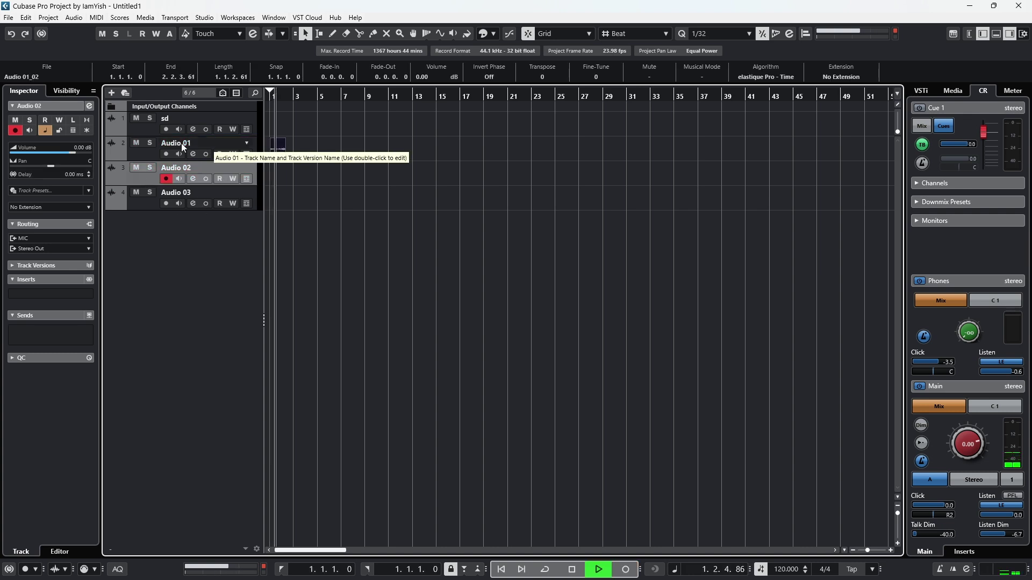
- Mute Audio 01 and record a short take on Audio 02
{"action": "left_click", "coordinate": [136, 143]}
{"action": "key", "text": "KP_Multiply"}
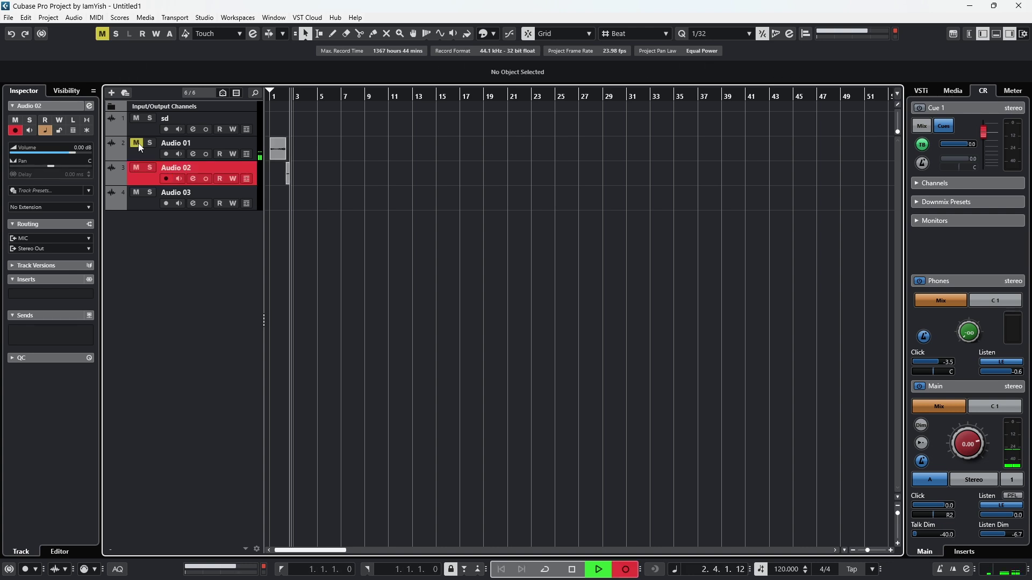
{"action": "key", "text": "space"}
- Unmute Audio 01 and play back the recorded takes
{"action": "left_click", "coordinate": [137, 143]}
{"action": "key", "text": "space"}
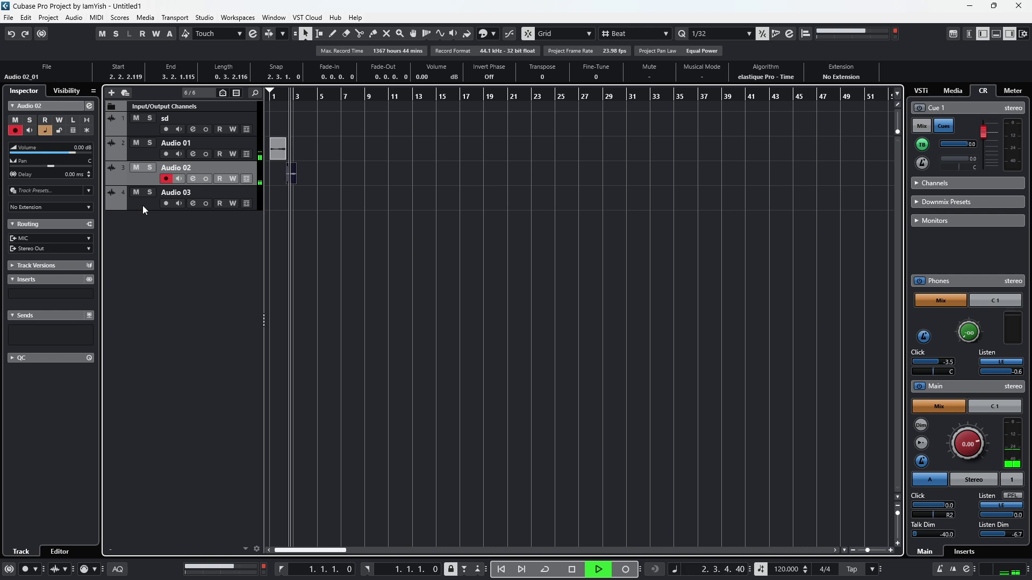
{"action": "key", "text": "space"}
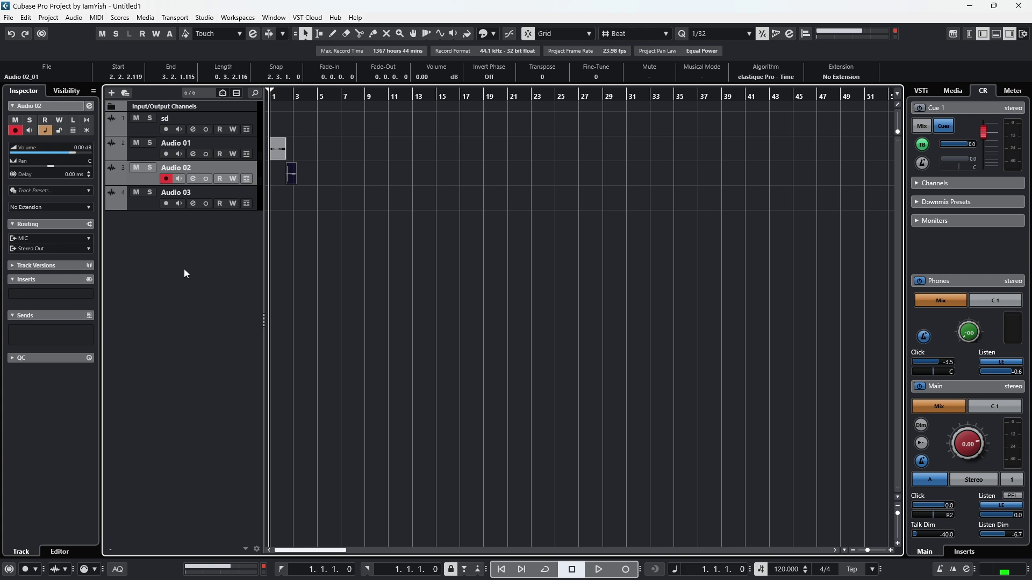
- Close the Cubase project window
{"action": "left_click", "coordinate": [1019, 5]}
{"action": "left_click", "coordinate": [522, 317]}
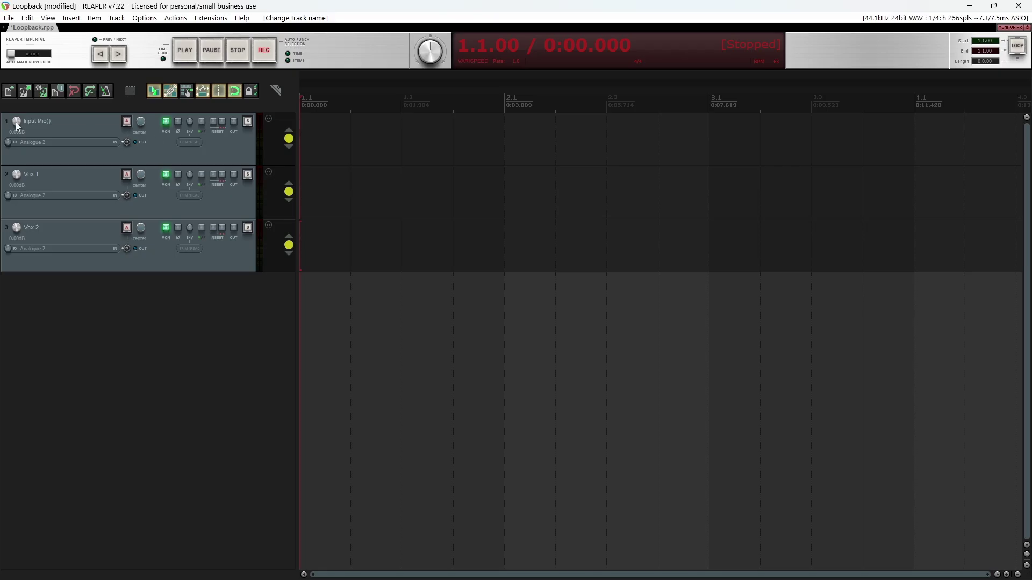
- Add the VST3 Auto-Tune EFX 3 plugin to the Input Mic track's input FX chain
{"action": "left_click", "coordinate": [9, 143]}
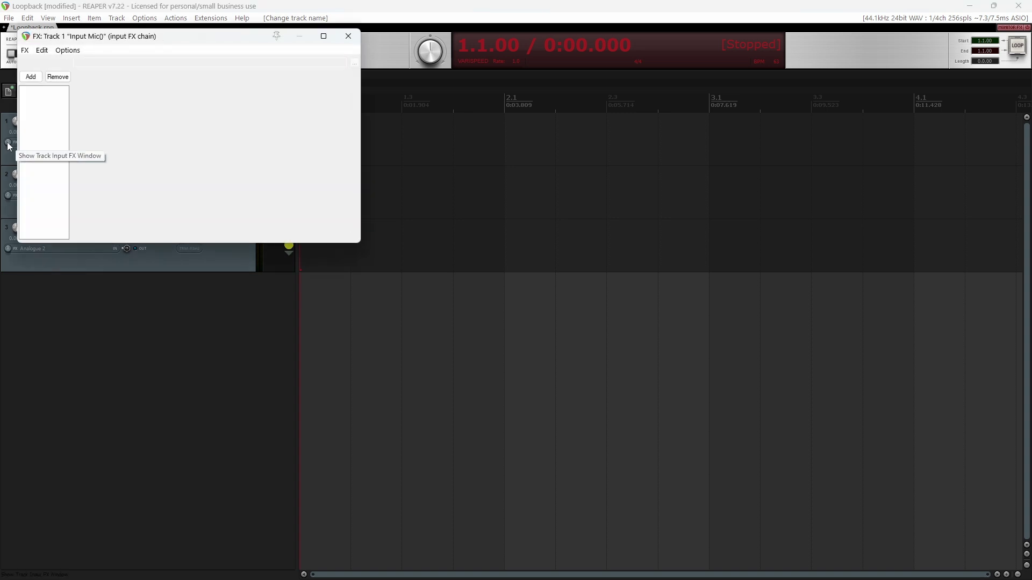
{"action": "left_click", "coordinate": [31, 77]}
{"action": "type", "text": "auto"}
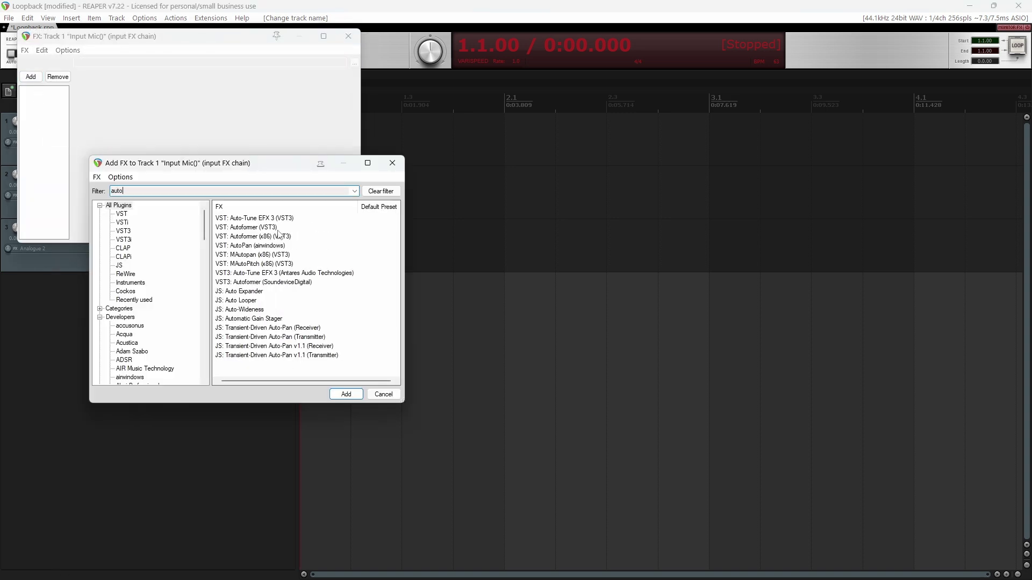
{"action": "left_click", "coordinate": [257, 275]}
{"action": "double_click", "coordinate": [257, 274]}
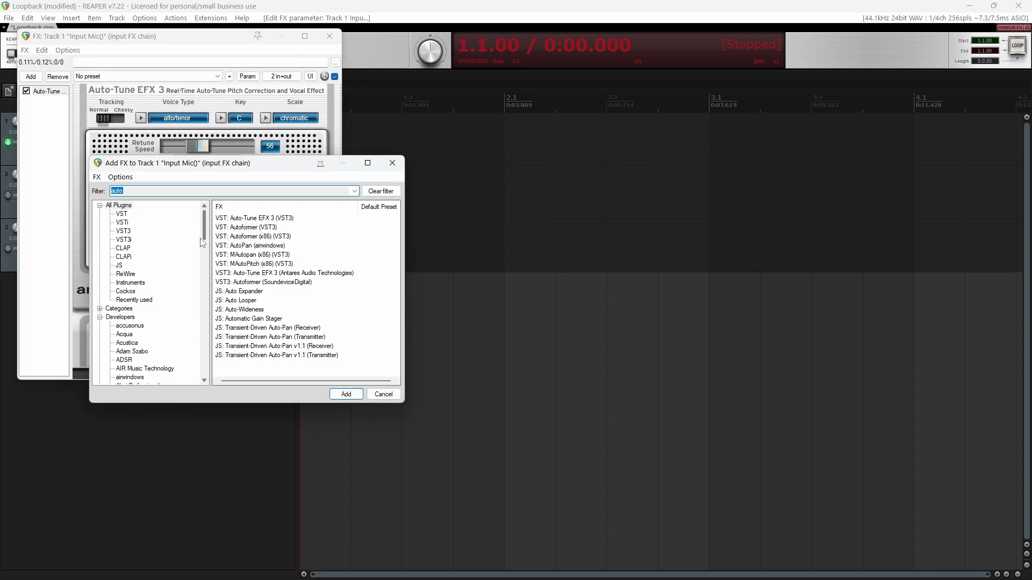
- Add LAVA, FIRETHEG… and SAND3COMP to the Input Mic input FX chain, and briefly record-arm the track to test it
{"action": "type", "text": "lava"}
{"action": "key", "text": "Return"}
{"action": "left_click", "coordinate": [266, 114]}
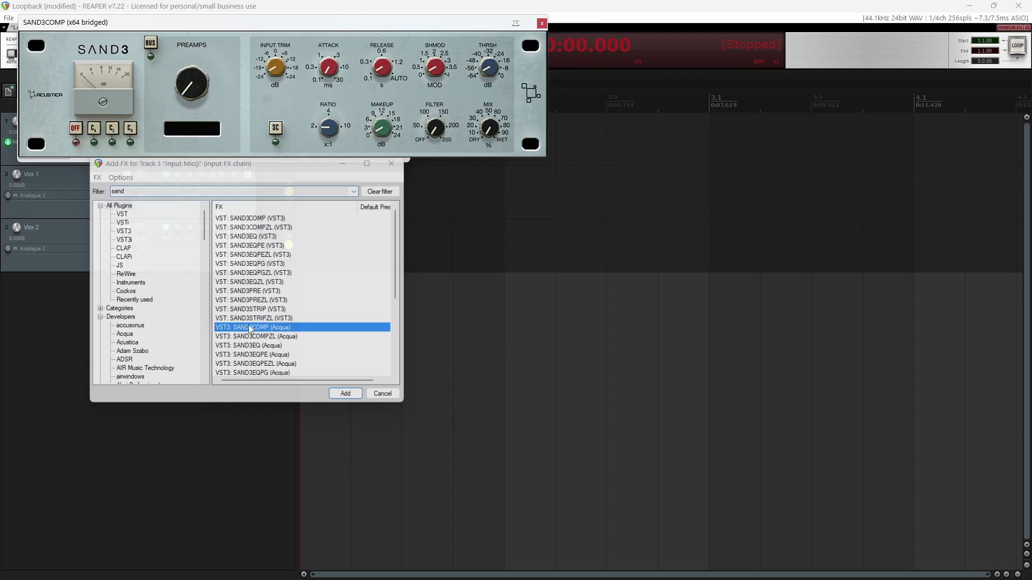
{"action": "double_click", "coordinate": [248, 327]}
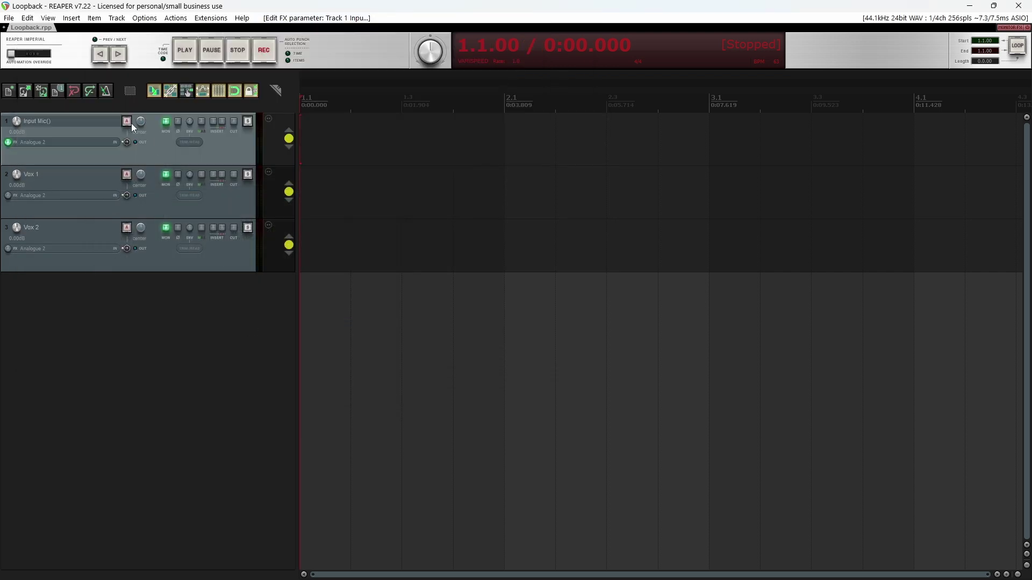
{"action": "left_click", "coordinate": [128, 123]}
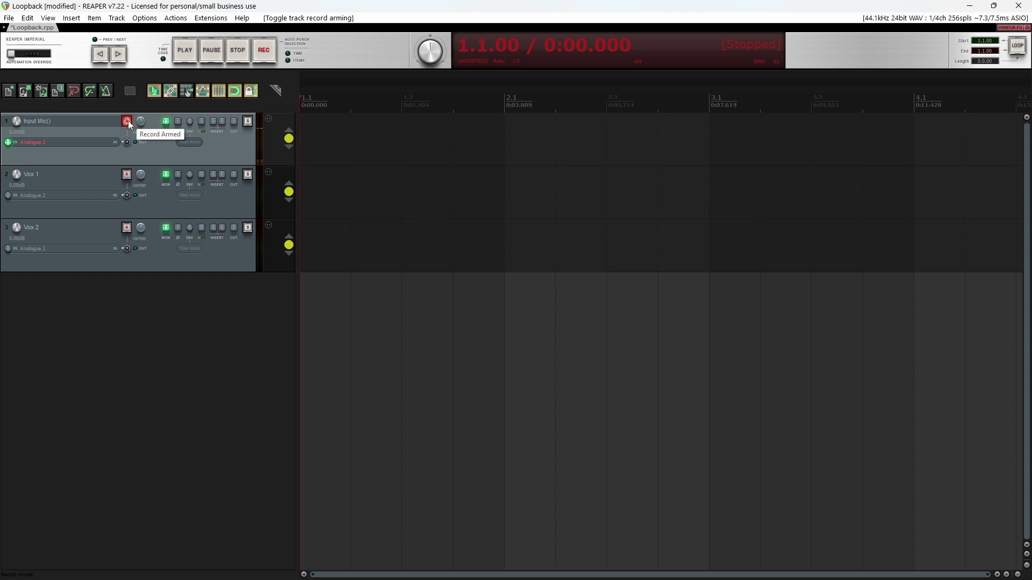
{"action": "left_click", "coordinate": [128, 122]}
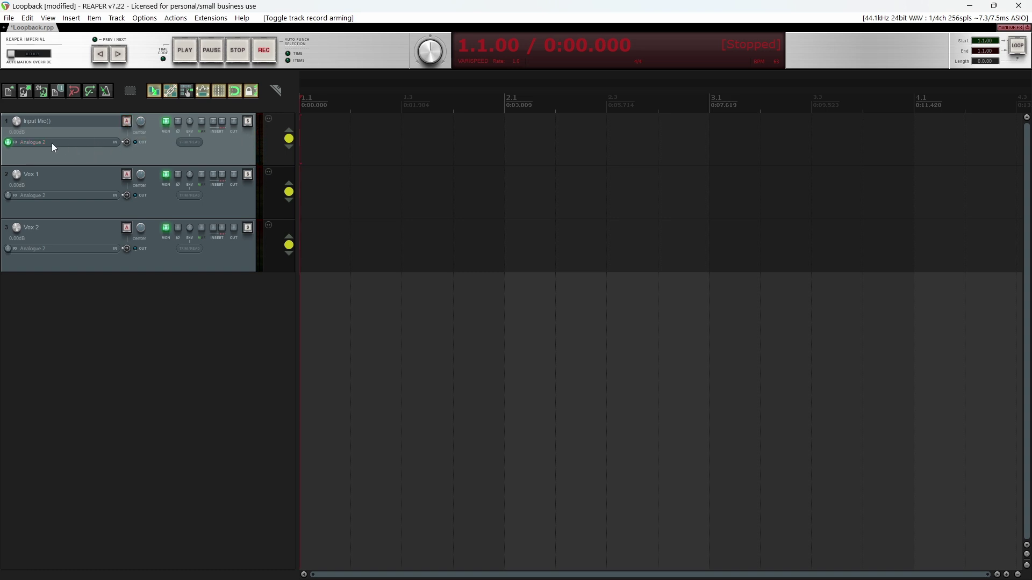
- Add the Cockos ReaDelay plugin to the end of Input Mic's input FX chain
{"action": "left_click", "coordinate": [19, 141]}
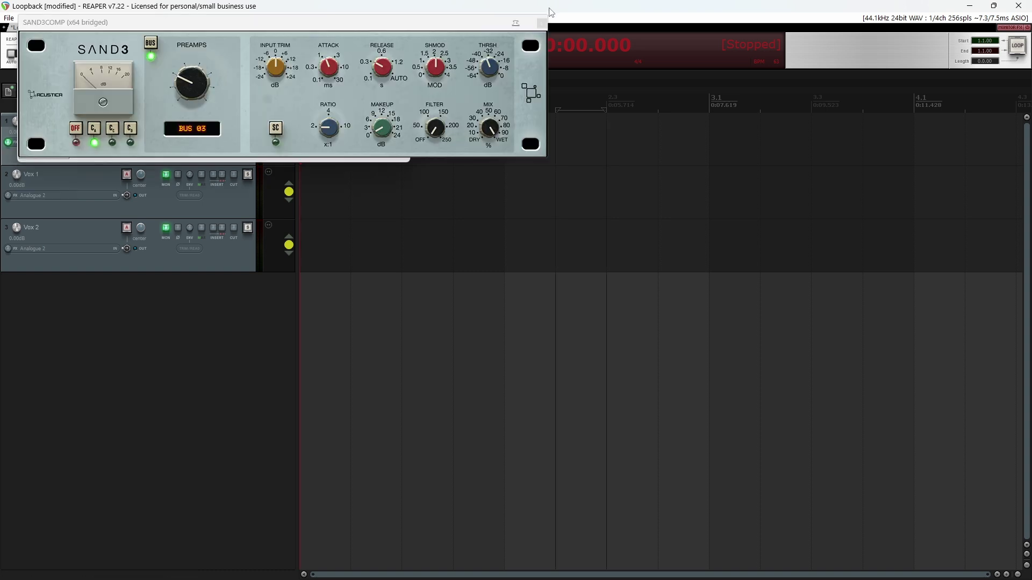
{"action": "key", "text": "Insert"}
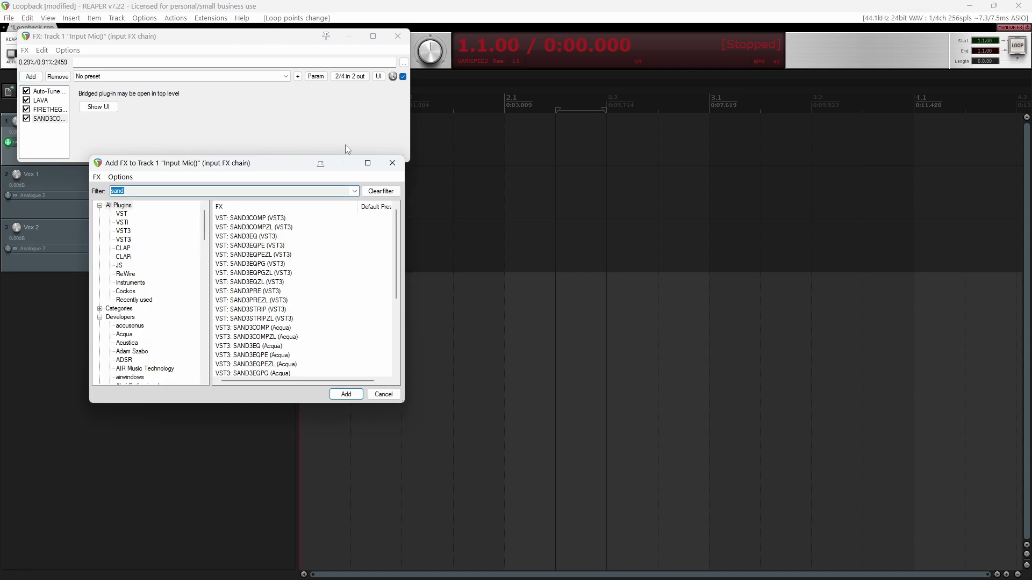
{"action": "type", "text": "delay"}
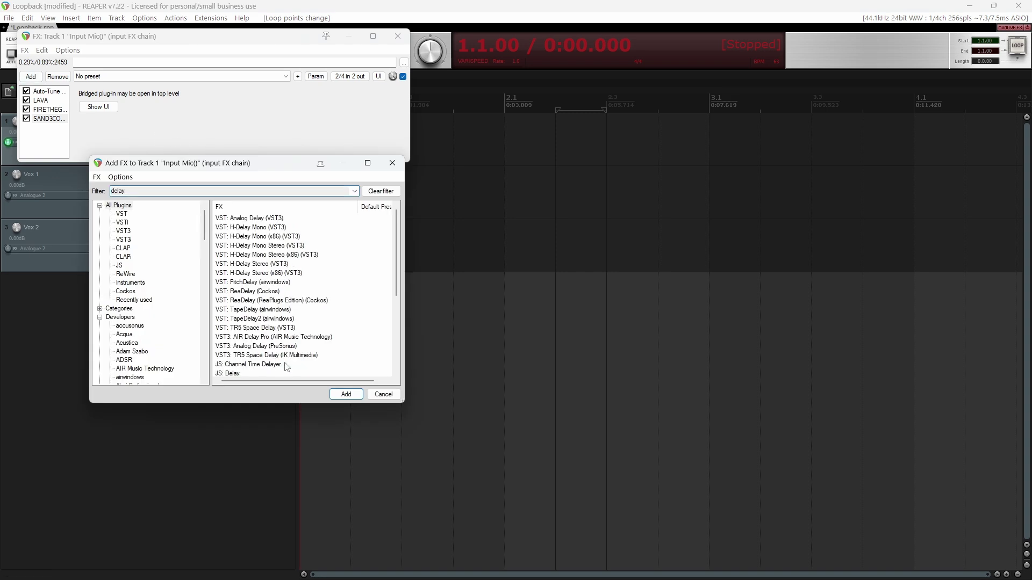
{"action": "double_click", "coordinate": [246, 290]}
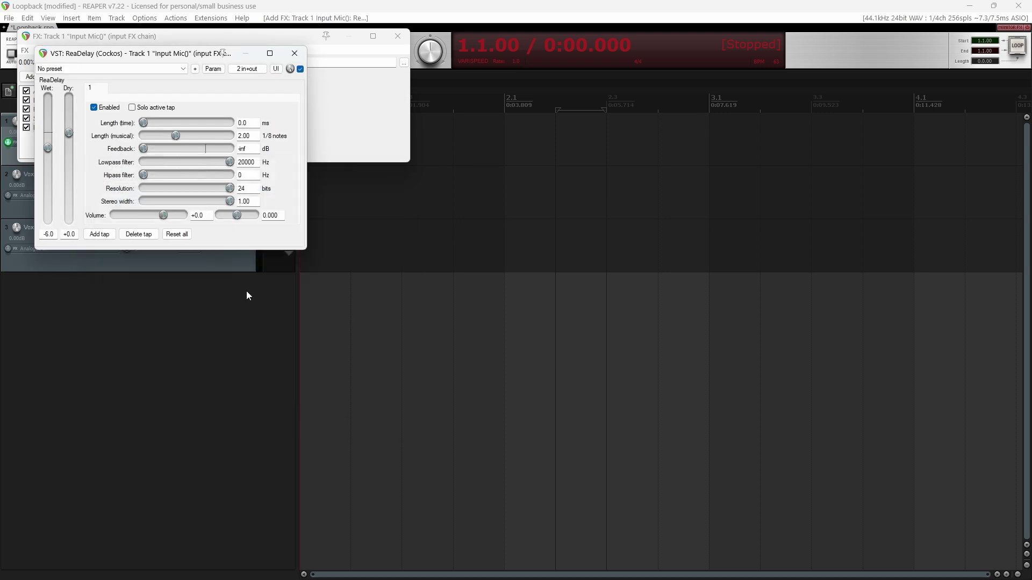
- Check the mic signal by briefly arming Input Mic and disarming it, and by arming Vox 1
{"action": "left_click", "coordinate": [128, 121]}
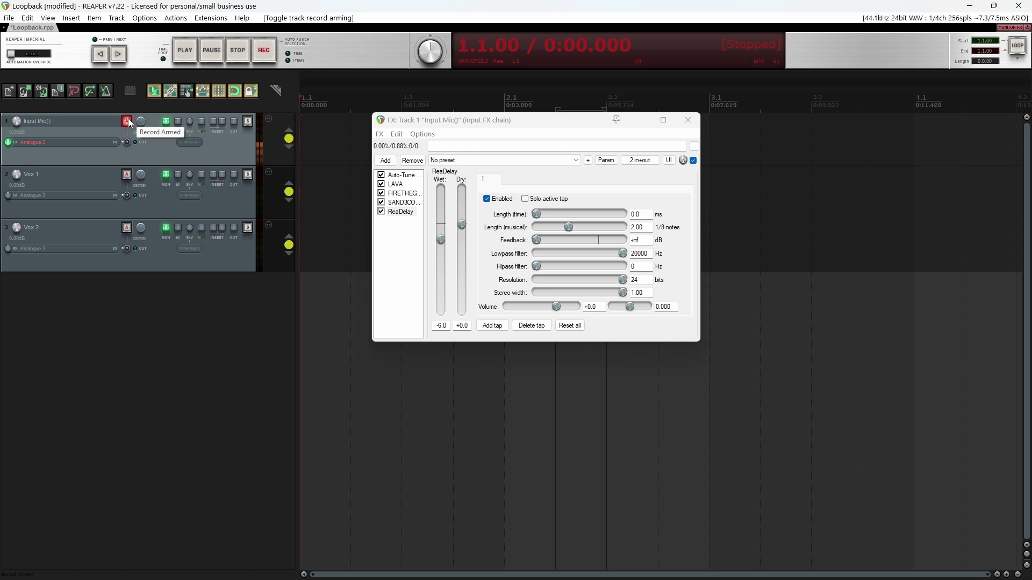
{"action": "left_click", "coordinate": [128, 121]}
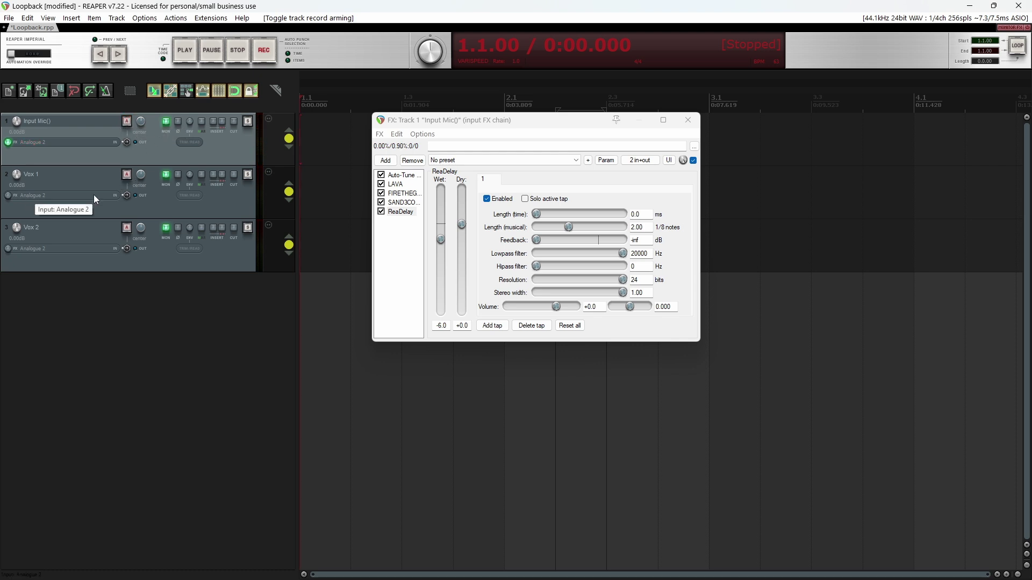
{"action": "left_click", "coordinate": [80, 175]}
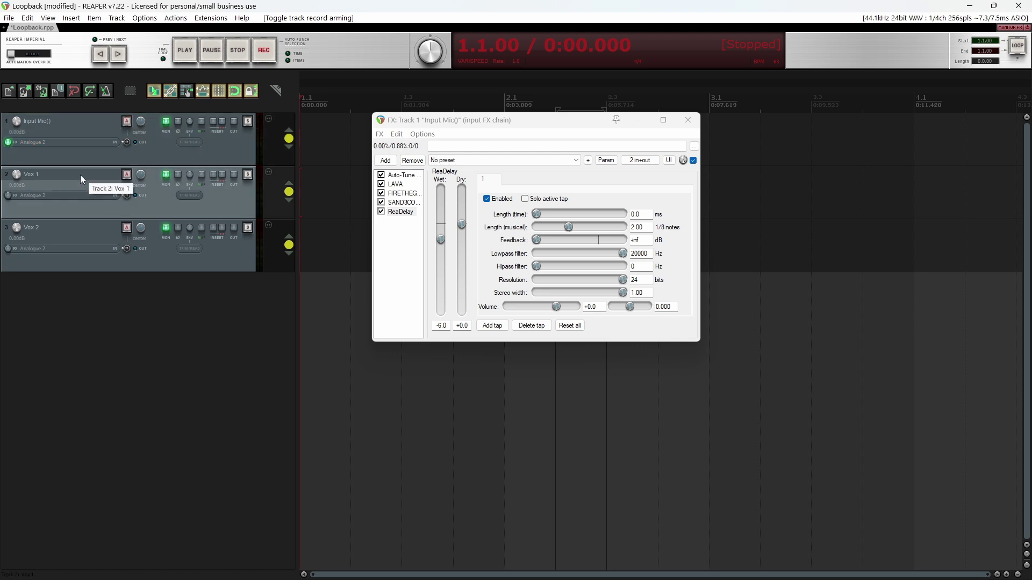
{"action": "left_click", "coordinate": [129, 176]}
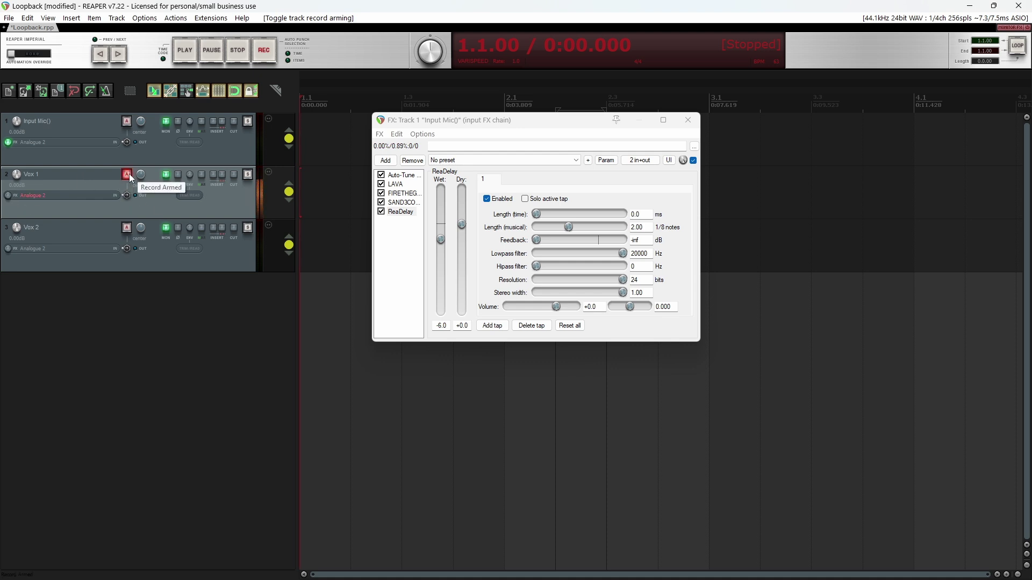
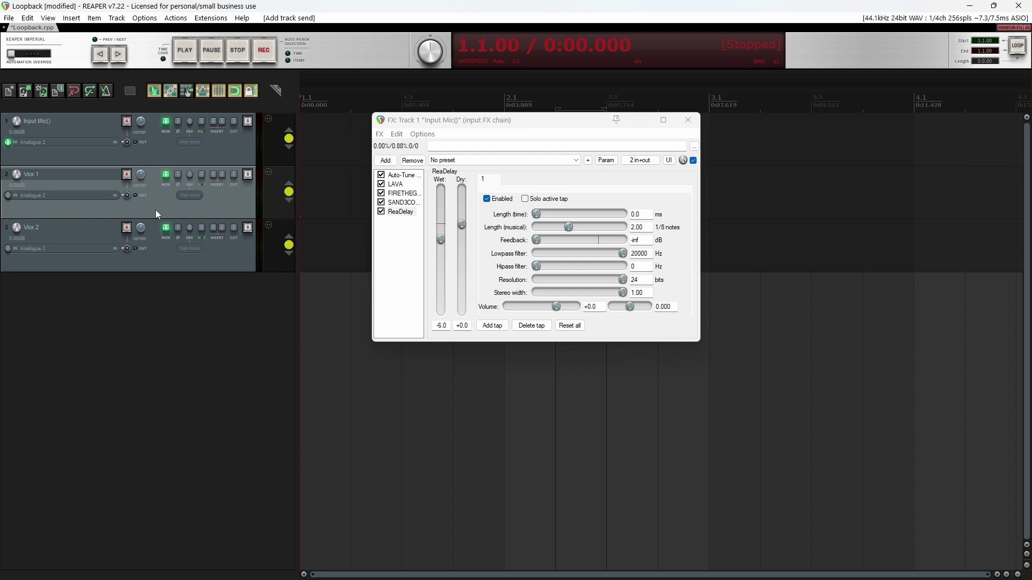
- Briefly record-arm Input Mic to test its sends to the Vox 1 and Vox 2 tracks
{"action": "left_click", "coordinate": [129, 123]}
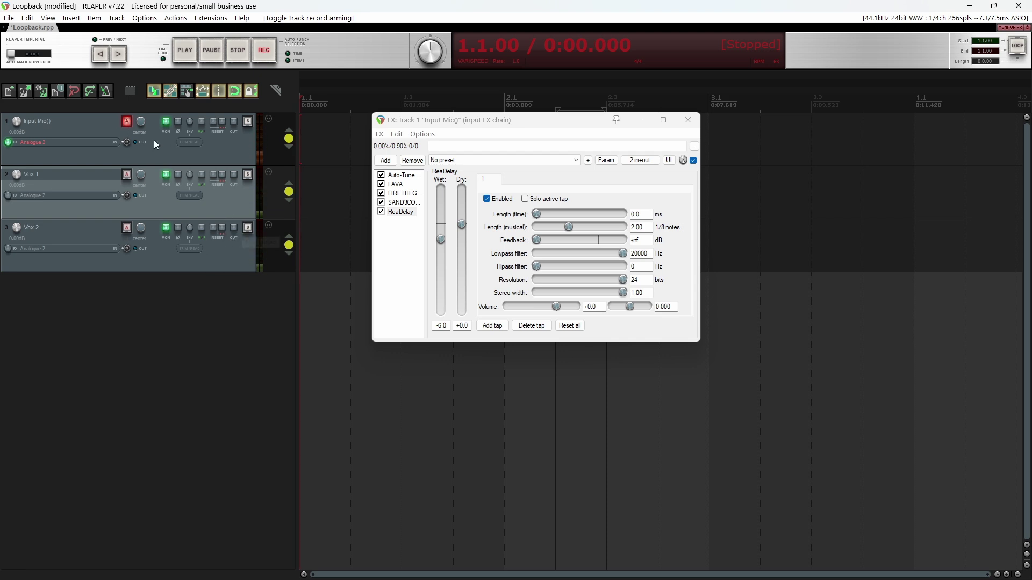
{"action": "left_click", "coordinate": [127, 122]}
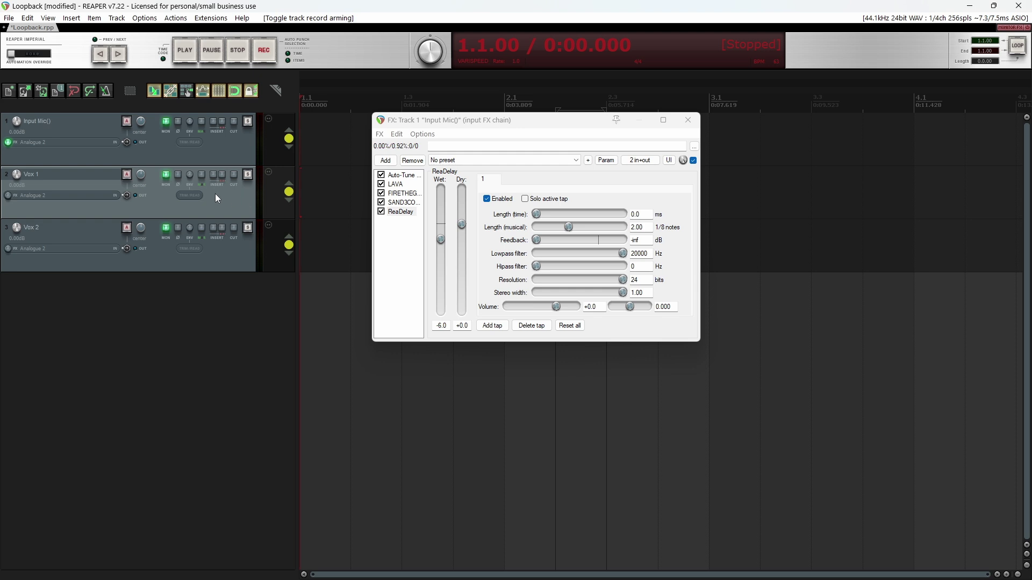
- Add four new tracks below Vox 2 and set Vox 1's mono input to Loopback Input 1
{"action": "double_click", "coordinate": [141, 516]}
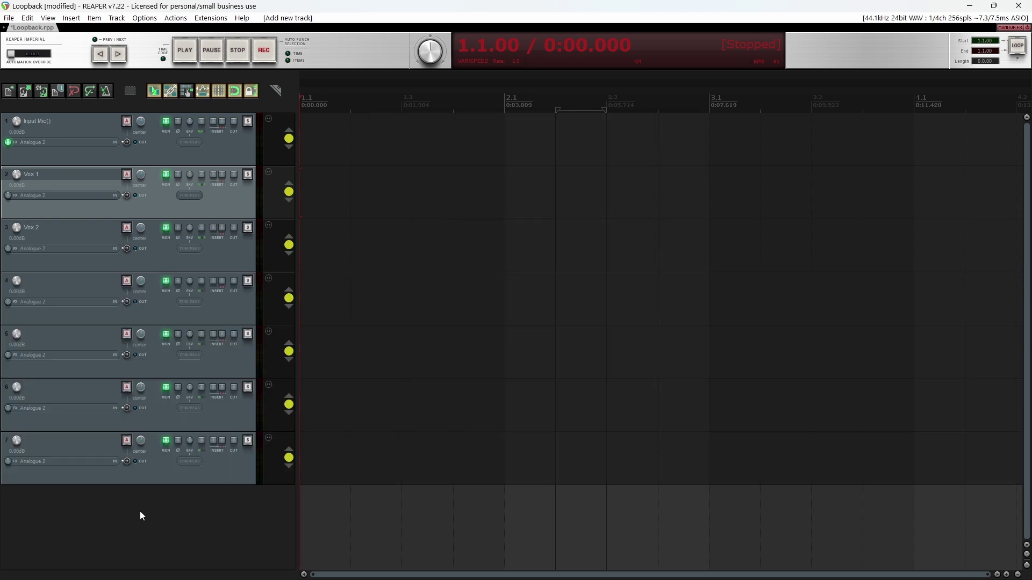
{"action": "left_click", "coordinate": [87, 196]}
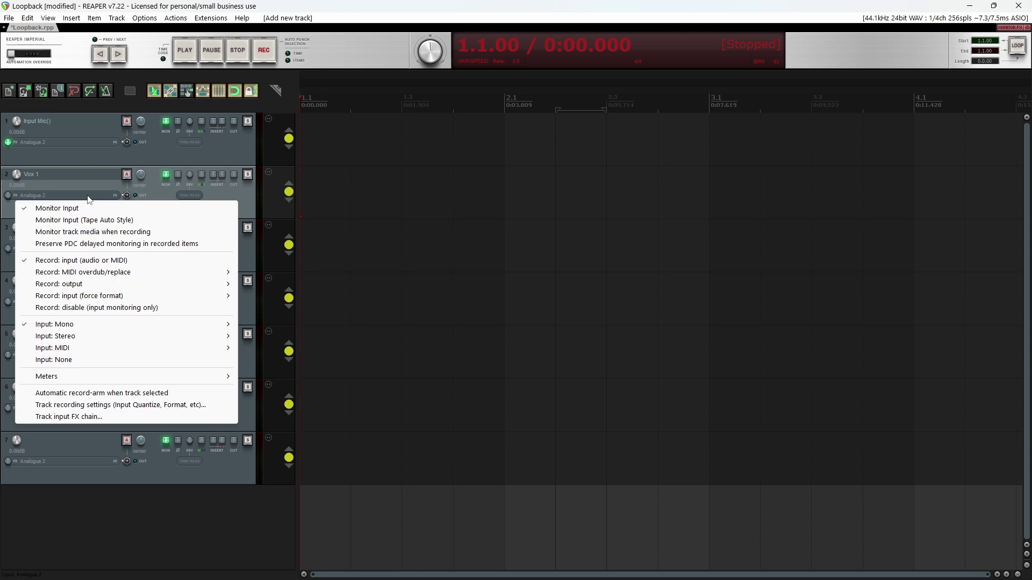
{"action": "mouse_move", "coordinate": [153, 330]}
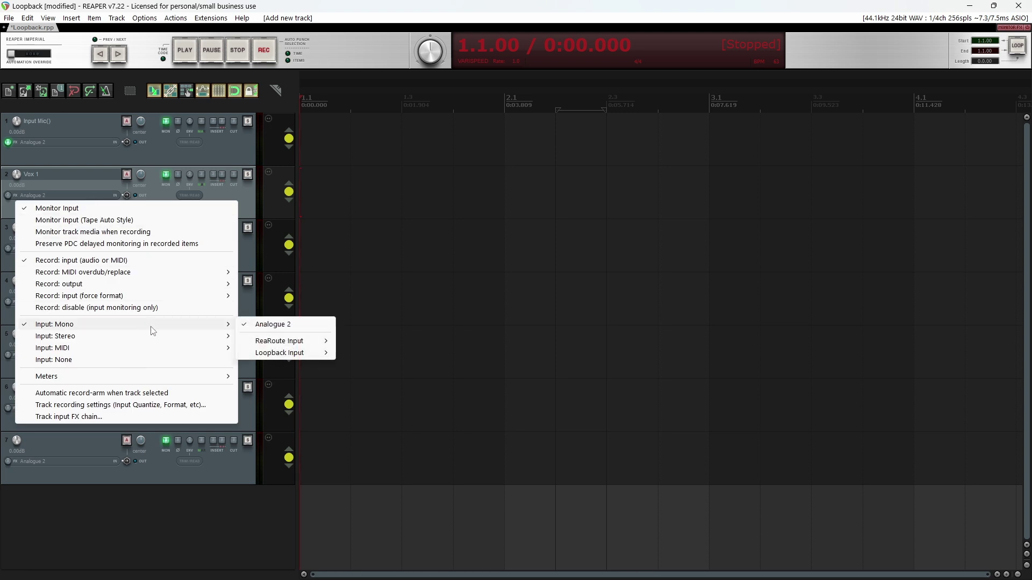
{"action": "mouse_move", "coordinate": [287, 344]}
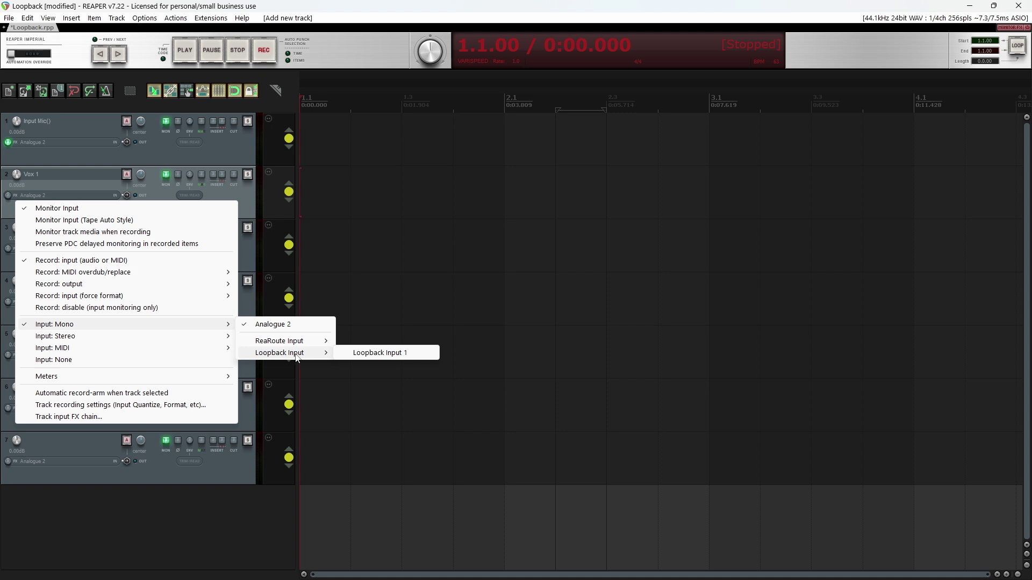
{"action": "left_click", "coordinate": [377, 353]}
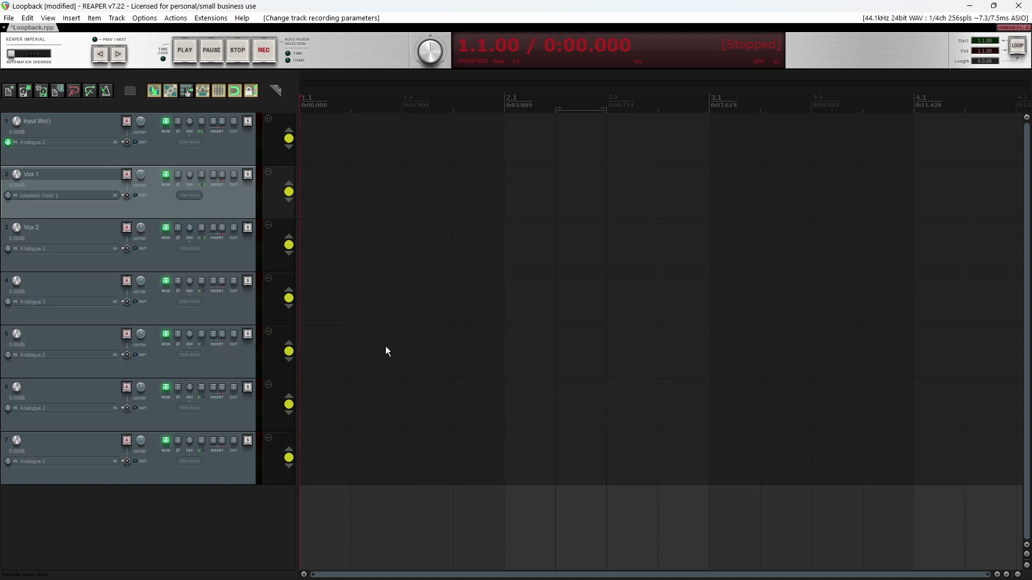
- Delete the sends to Vox 1 and Vox 2 from the Input Mic track's routing
{"action": "left_click", "coordinate": [200, 160]}
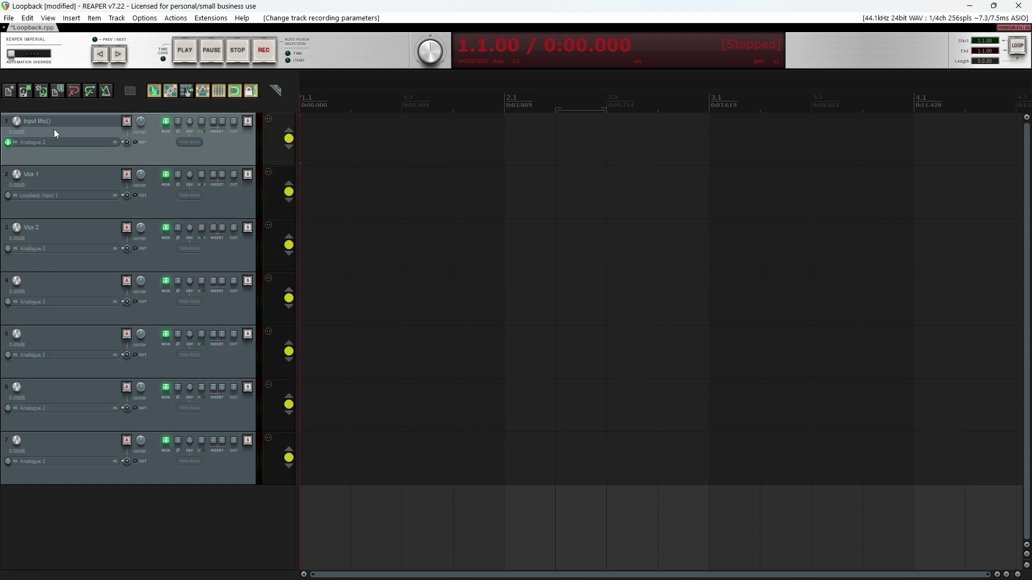
{"action": "right_click", "coordinate": [19, 119]}
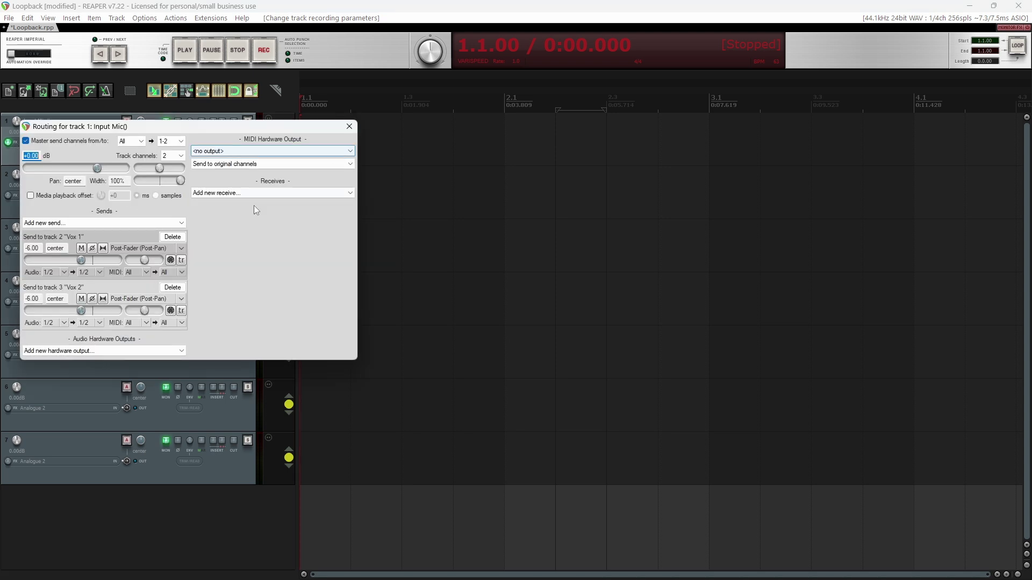
{"action": "left_click", "coordinate": [175, 237]}
{"action": "left_click", "coordinate": [175, 238]}
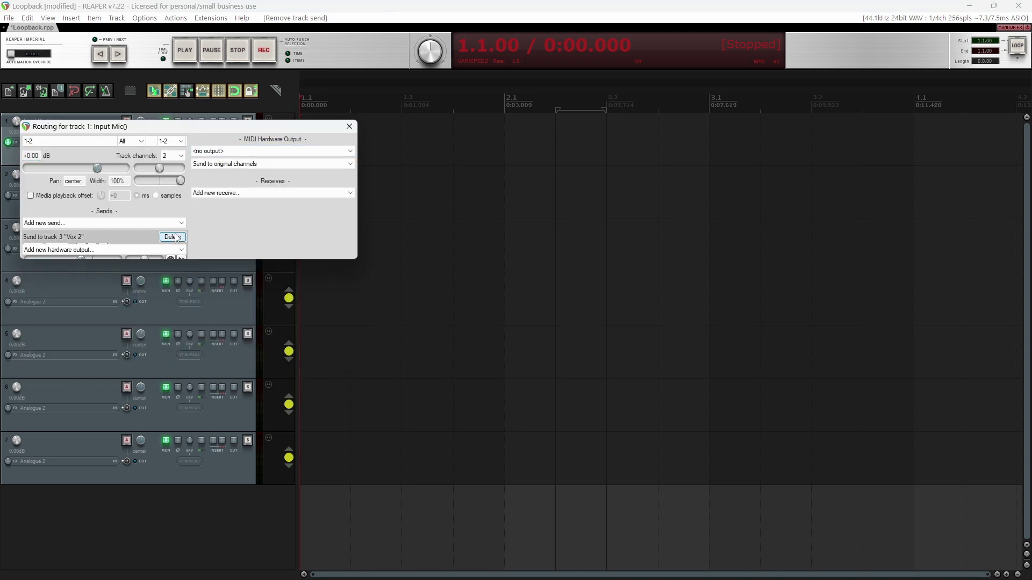
- Add Loopback Output 1 as an audio hardware output for Input Mic and close its routing window
{"action": "left_click", "coordinate": [172, 253]}
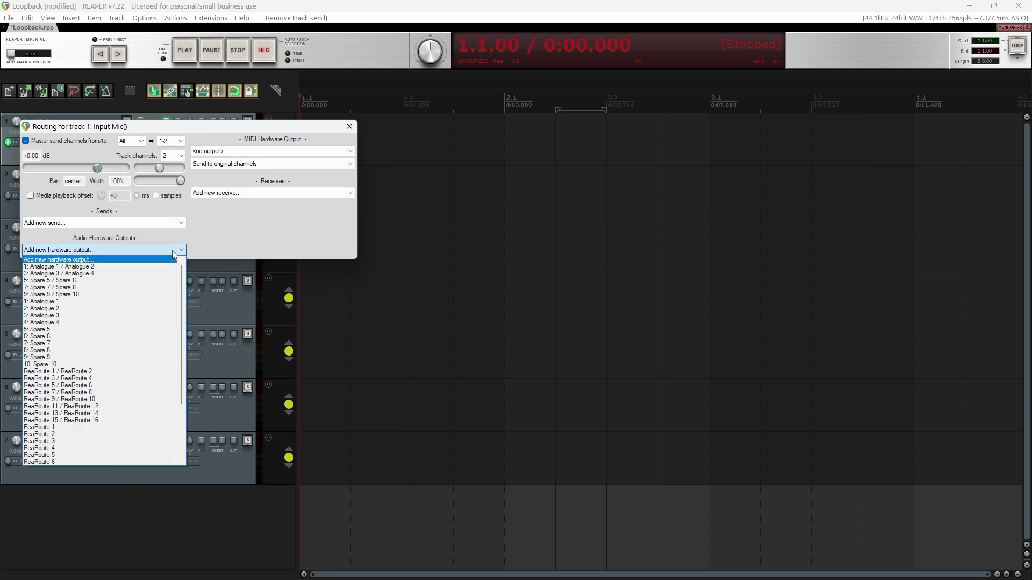
{"action": "scroll", "coordinate": [170, 305], "scroll_direction": "down", "scroll_amount": 4}
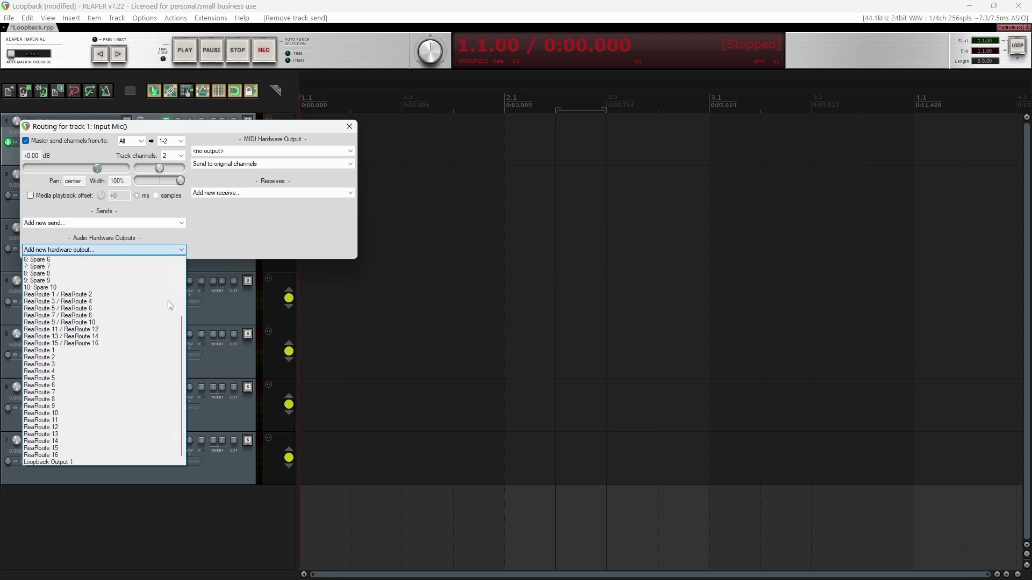
{"action": "left_click", "coordinate": [118, 462]}
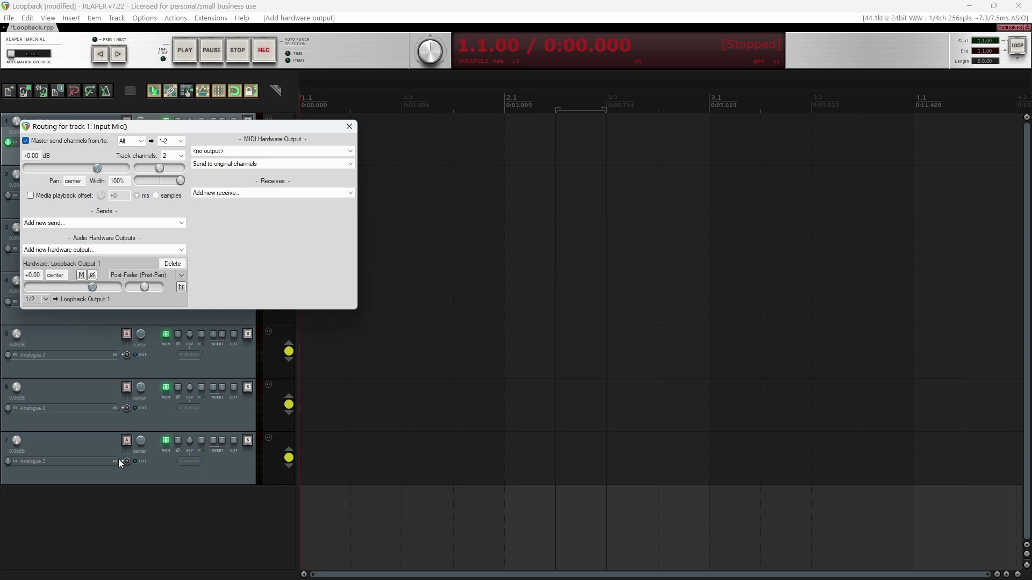
{"action": "left_click", "coordinate": [350, 126]}
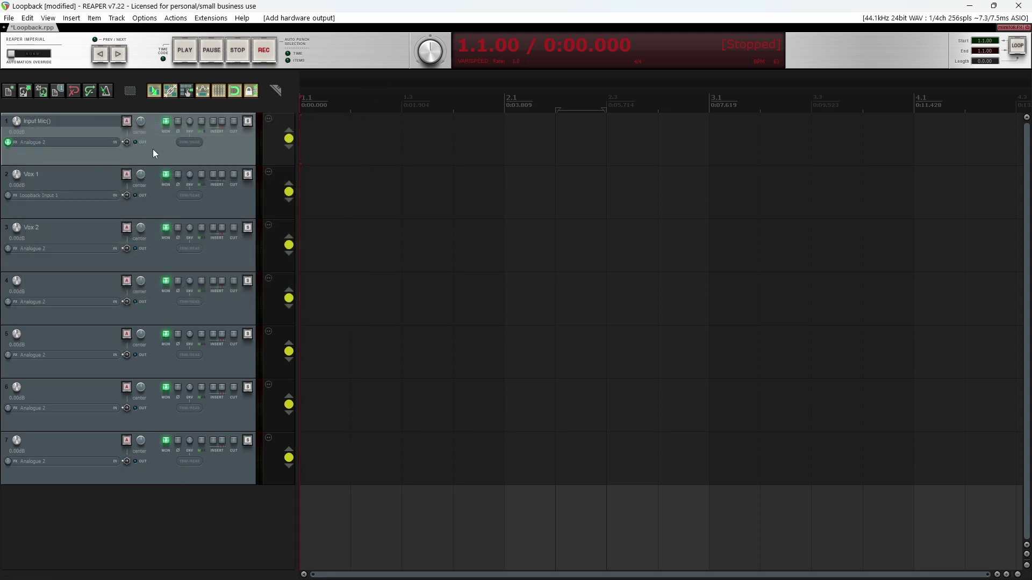
- Set the mono input of tracks 2 to 7 to Loopback Input 1 all at once
{"action": "left_click_drag", "start_coordinate": [153, 150], "coordinate": [102, 410]}
{"action": "left_click", "coordinate": [102, 410]}
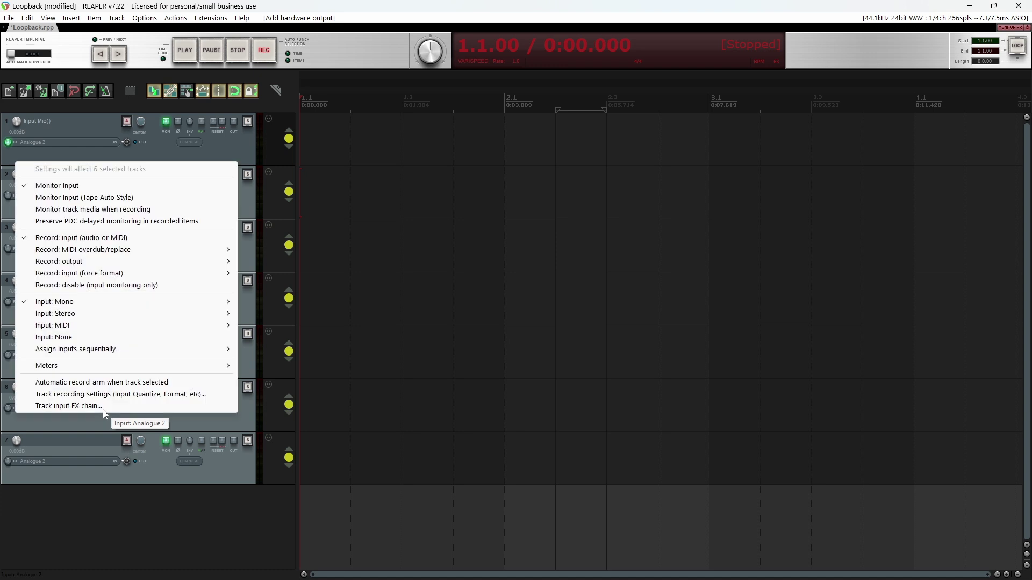
{"action": "mouse_move", "coordinate": [182, 302]}
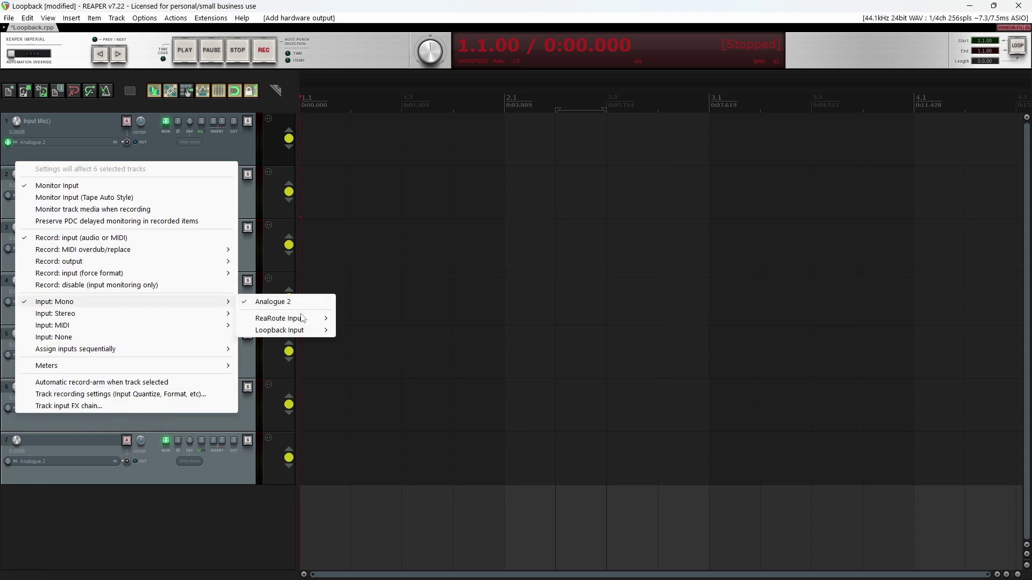
{"action": "left_click", "coordinate": [390, 331]}
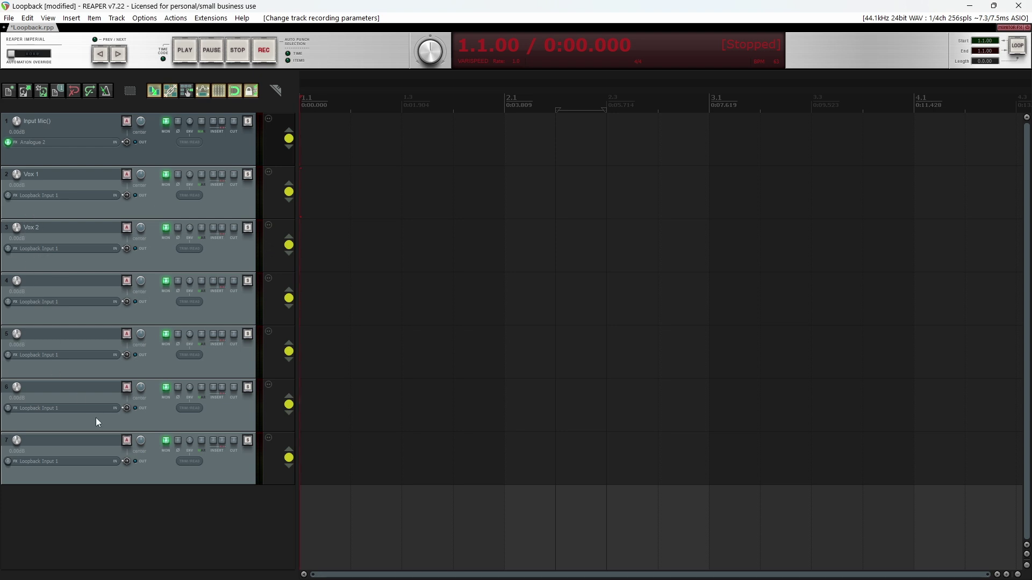
- Arm both the Vox 1 and Input Mic tracks for recording
{"action": "left_click", "coordinate": [127, 174]}
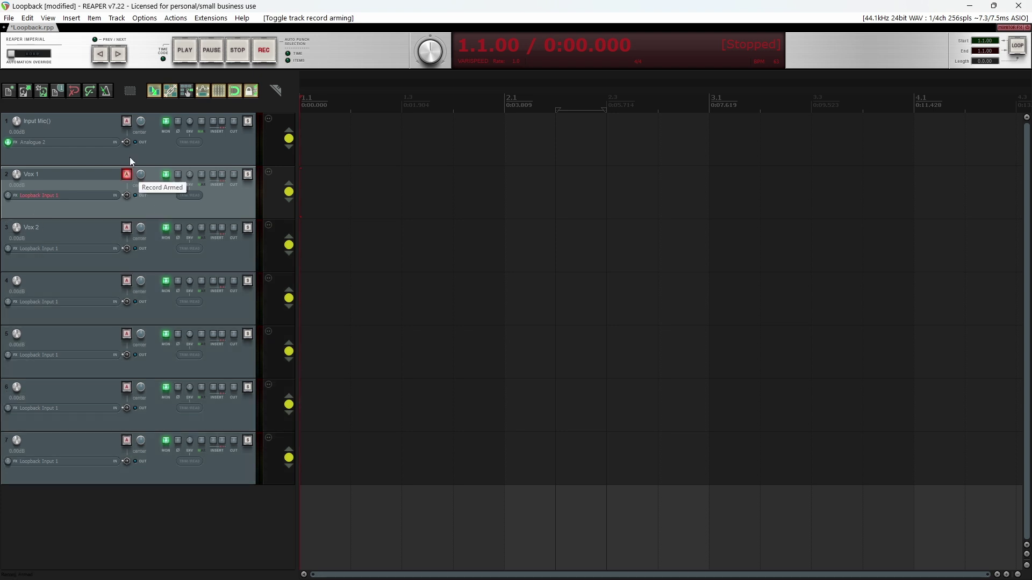
{"action": "left_click", "coordinate": [129, 122]}
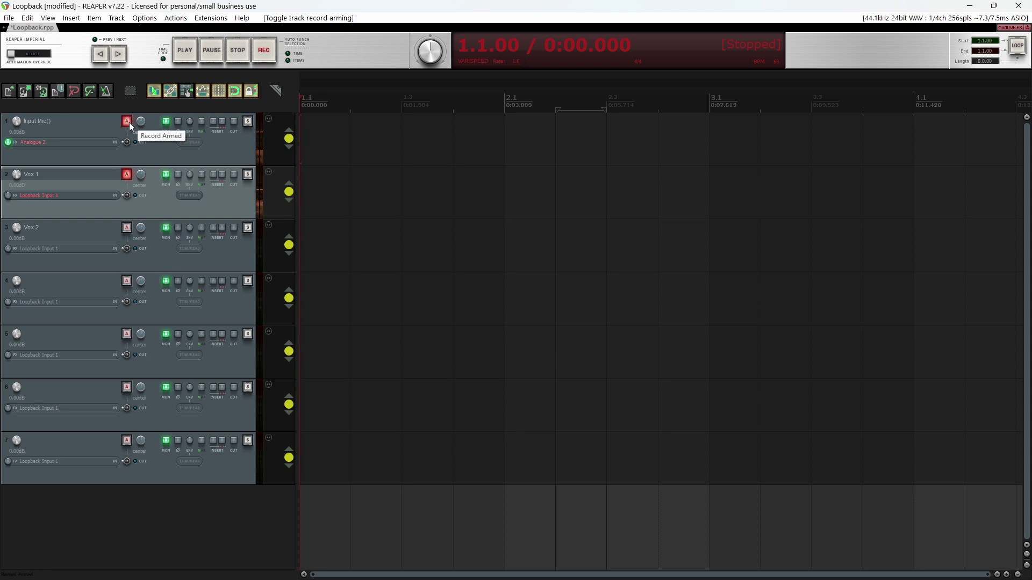
- Disarm the Input Mic and Vox 1 tracks, and set Input Mic to Record: disable (input monitoring only)
{"action": "left_click", "coordinate": [129, 122]}
{"action": "left_click", "coordinate": [128, 175]}
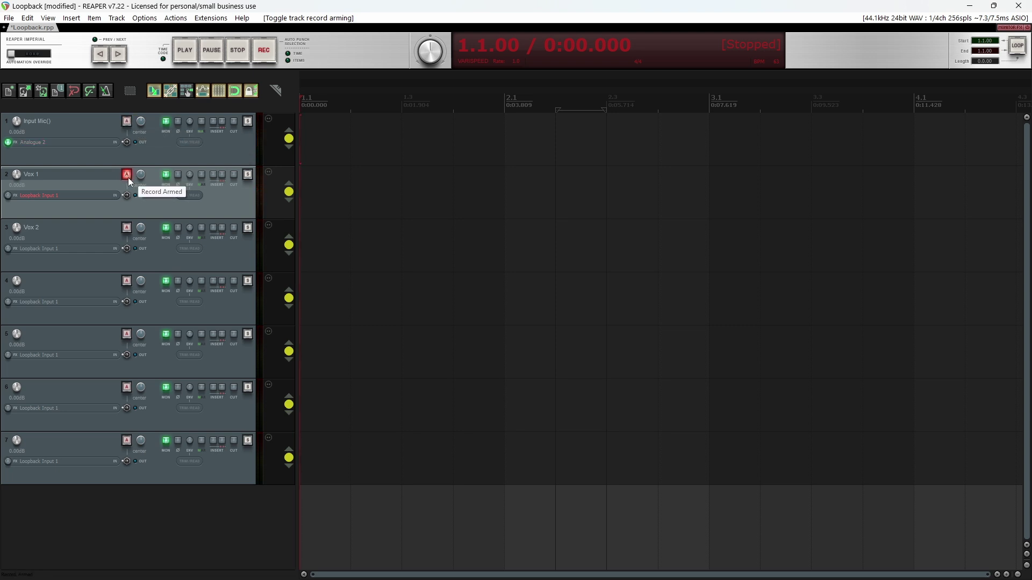
{"action": "left_click", "coordinate": [73, 143]}
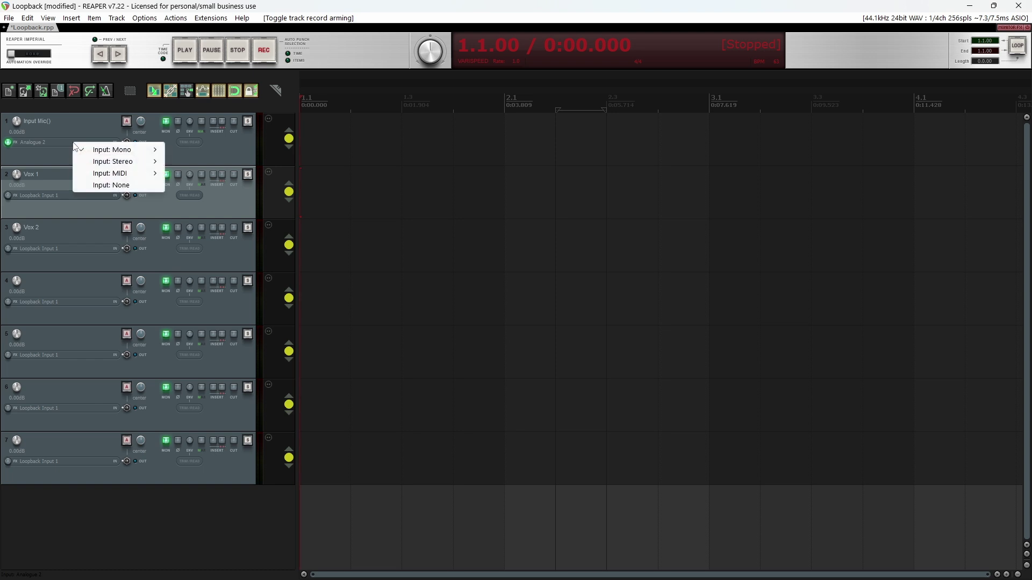
{"action": "left_click", "coordinate": [36, 157]}
{"action": "right_click", "coordinate": [28, 144]}
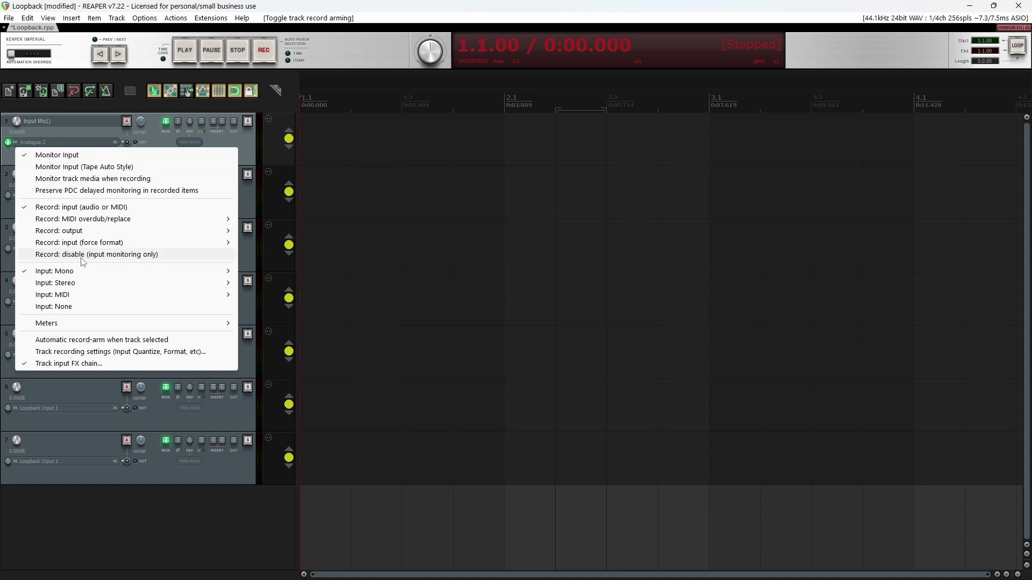
{"action": "left_click", "coordinate": [147, 255]}
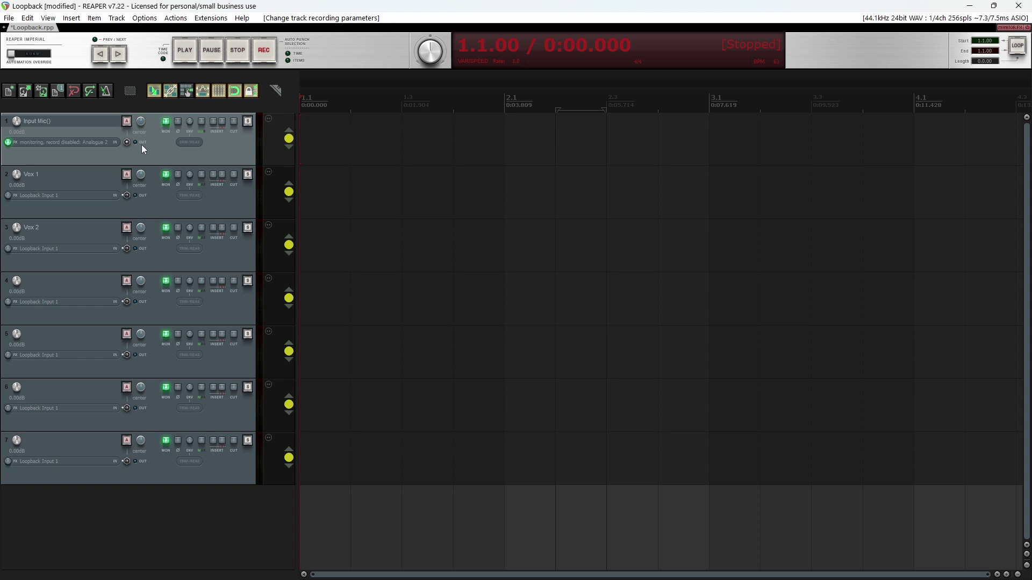
- Arm the Input Mic track and turn off its master send in the routing window
{"action": "left_click", "coordinate": [128, 121]}
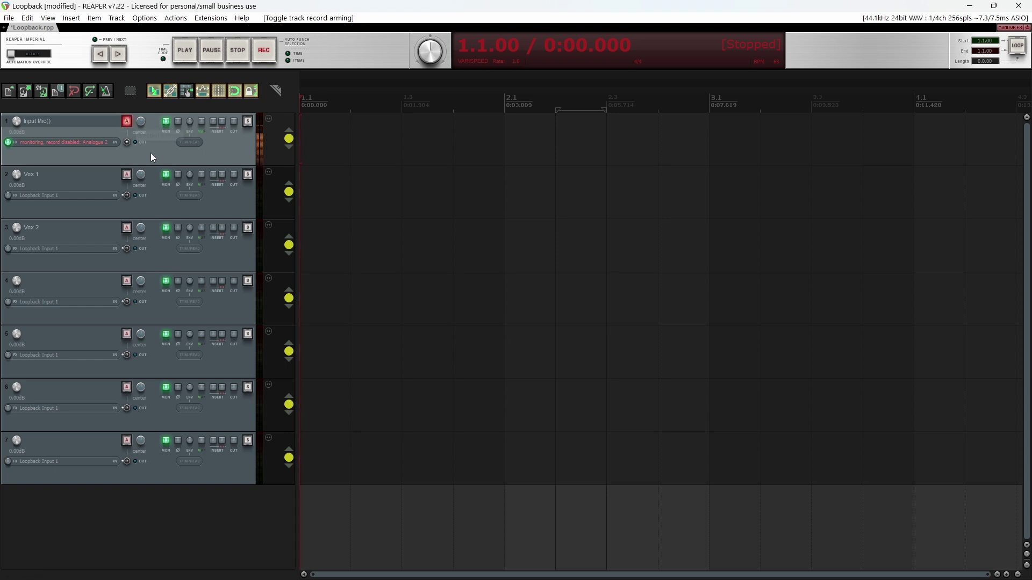
{"action": "key", "text": "ctrl+shift+r"}
{"action": "left_click", "coordinate": [17, 119]}
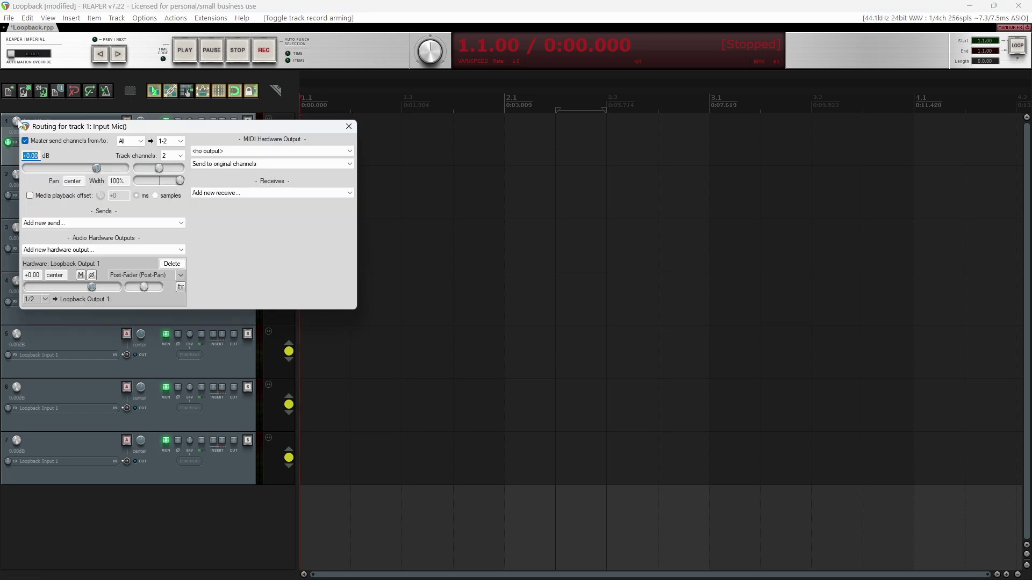
{"action": "left_click", "coordinate": [26, 142]}
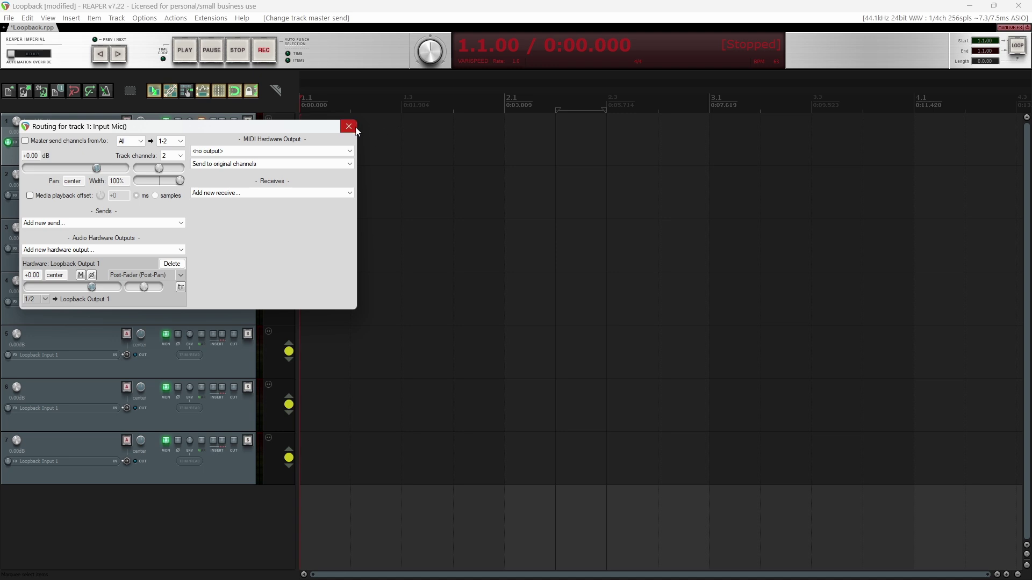
{"action": "left_click", "coordinate": [348, 127]}
{"action": "left_click", "coordinate": [127, 122]}
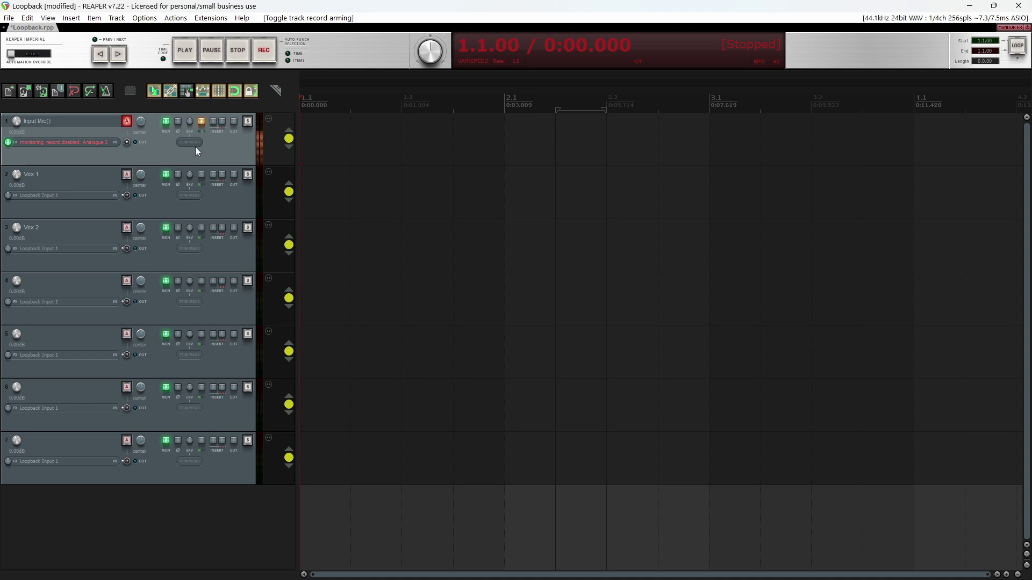
- Arm and disarm Vox 1, Vox 2 and track 4 one after another to test the loopback signal on each
{"action": "left_click", "coordinate": [127, 174]}
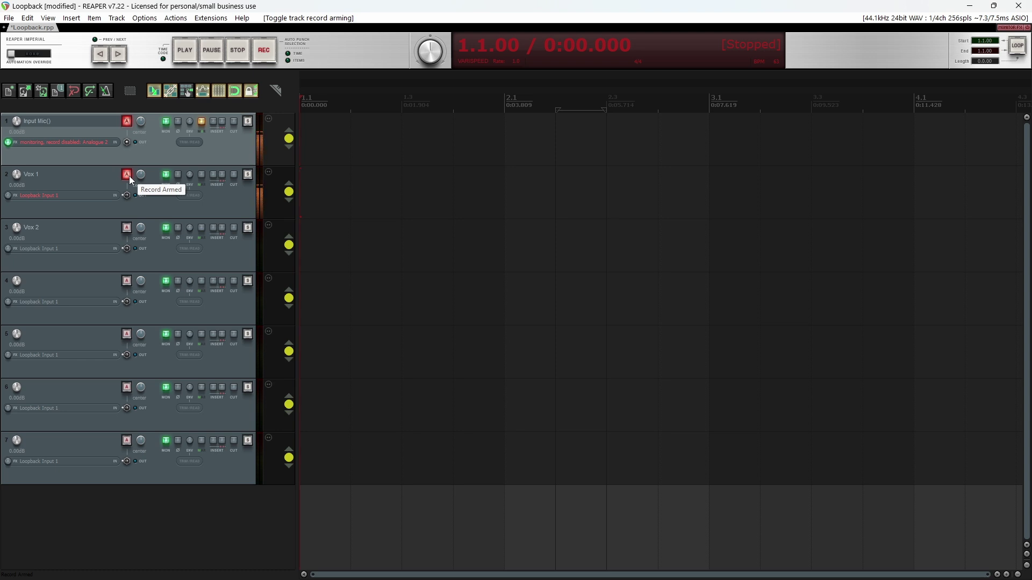
{"action": "left_click", "coordinate": [129, 176]}
{"action": "left_click", "coordinate": [131, 229]}
{"action": "left_click", "coordinate": [130, 229]}
{"action": "left_click", "coordinate": [125, 283]}
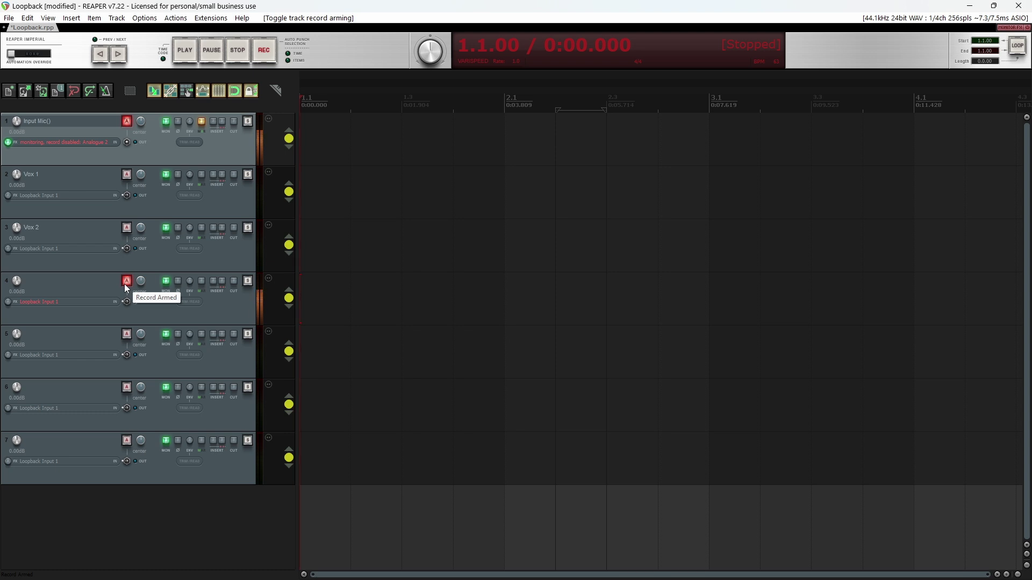
{"action": "left_click", "coordinate": [125, 282]}
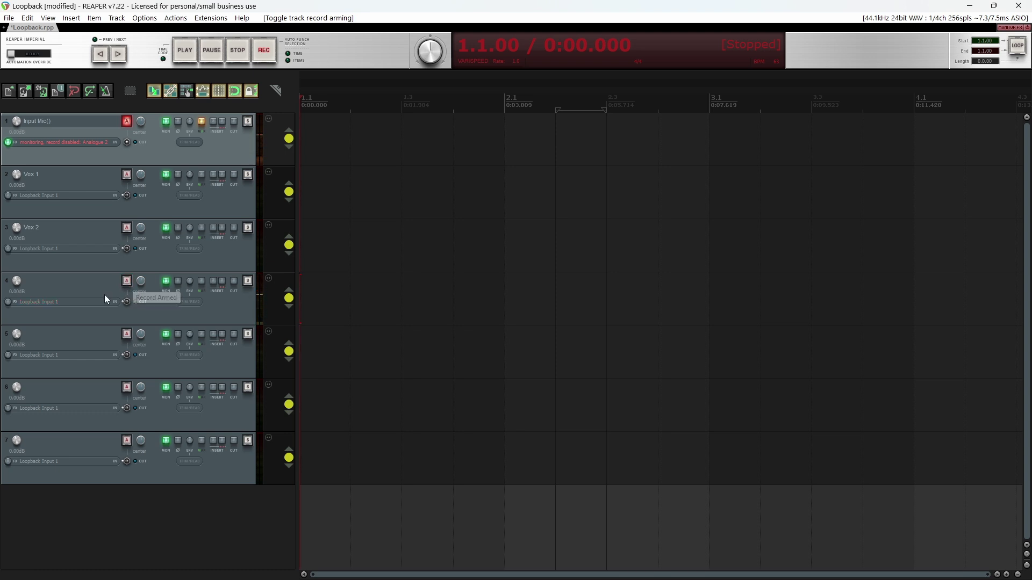
- Turn off Monitor Input for tracks 2 to 7 all at once
{"action": "left_click", "coordinate": [82, 182]}
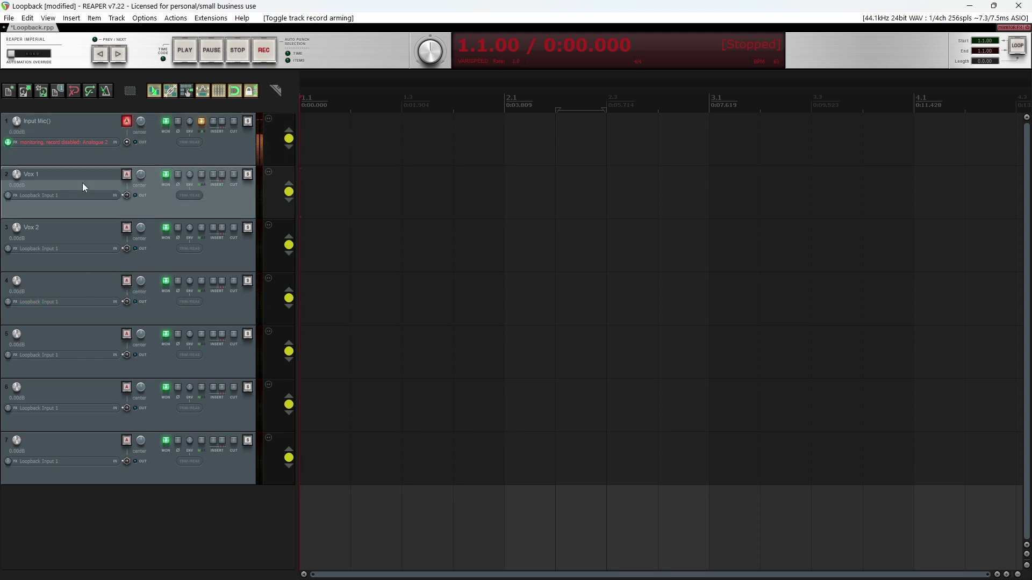
{"action": "left_click", "coordinate": [76, 436], "text": "shift"}
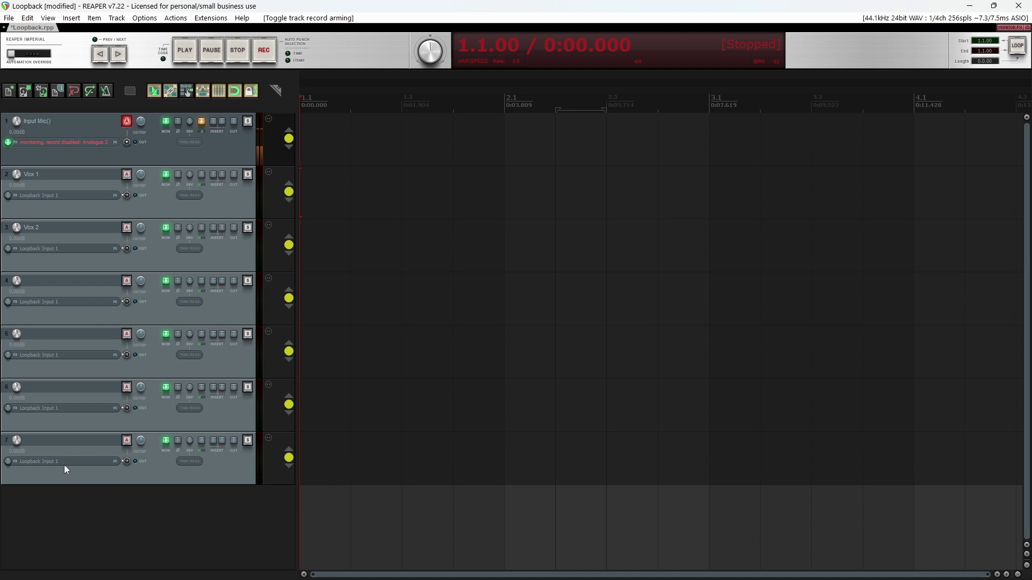
{"action": "left_click", "coordinate": [63, 461]}
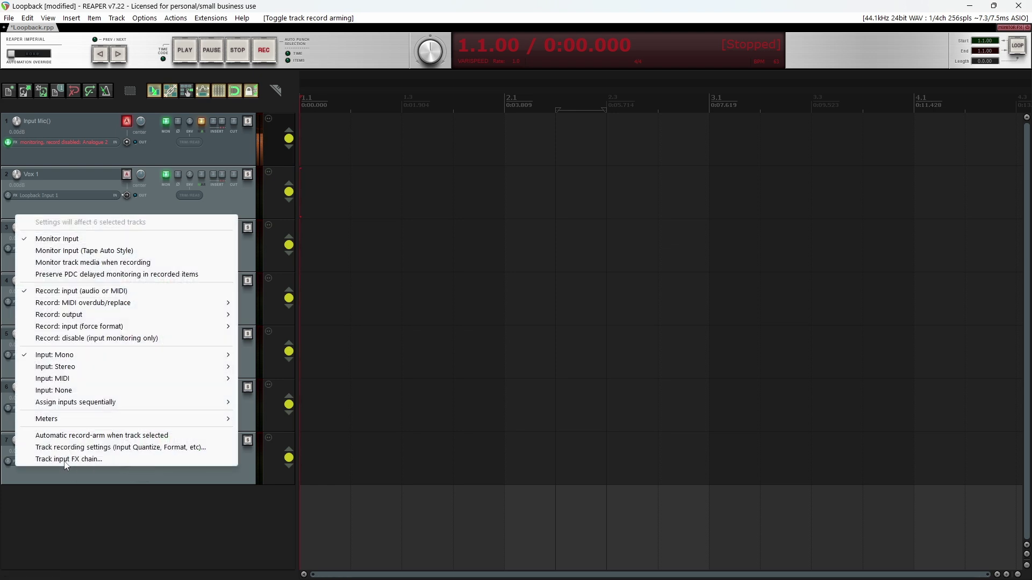
{"action": "left_click", "coordinate": [43, 240]}
- Enable automatic record-arm when track selected for tracks 2 to 7 together
{"action": "left_click", "coordinate": [167, 203]}
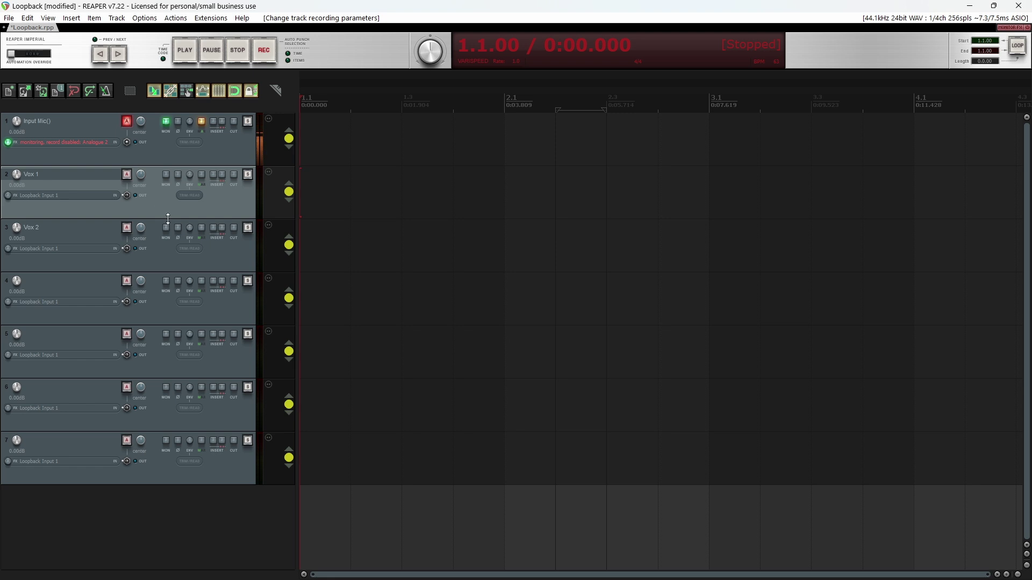
{"action": "left_click", "coordinate": [88, 439], "text": "shift"}
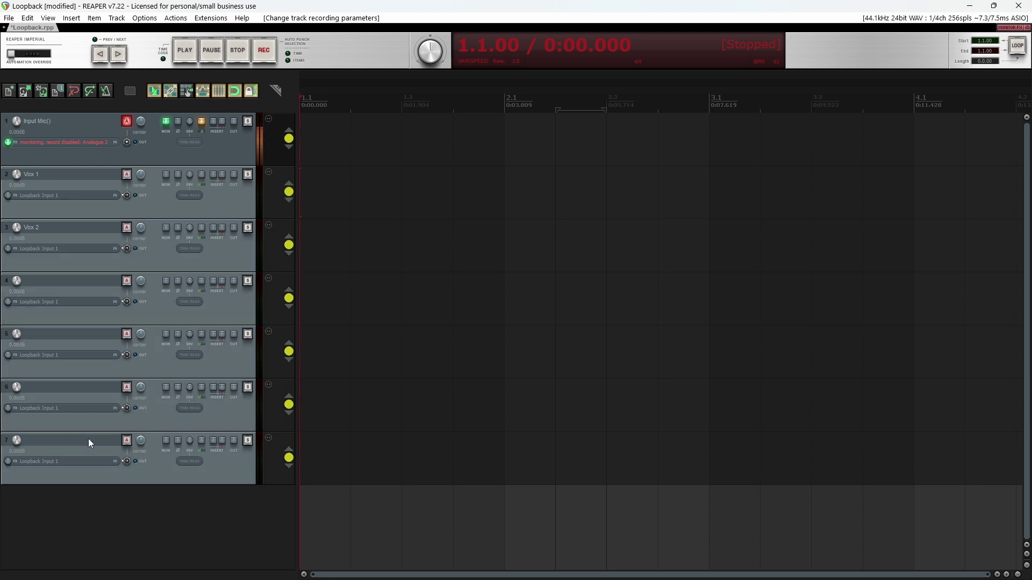
{"action": "right_click", "coordinate": [88, 439]}
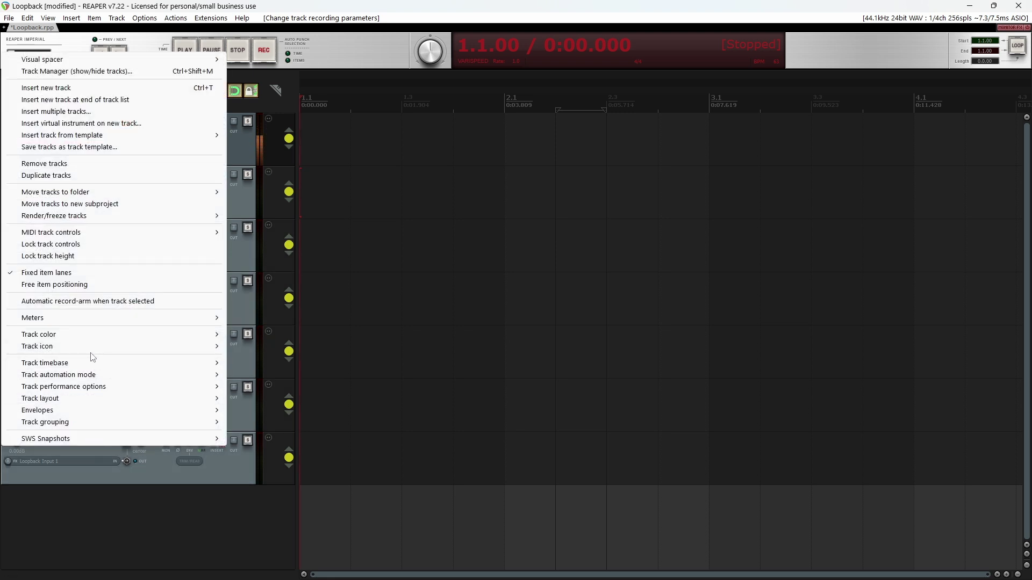
{"action": "left_click", "coordinate": [88, 301]}
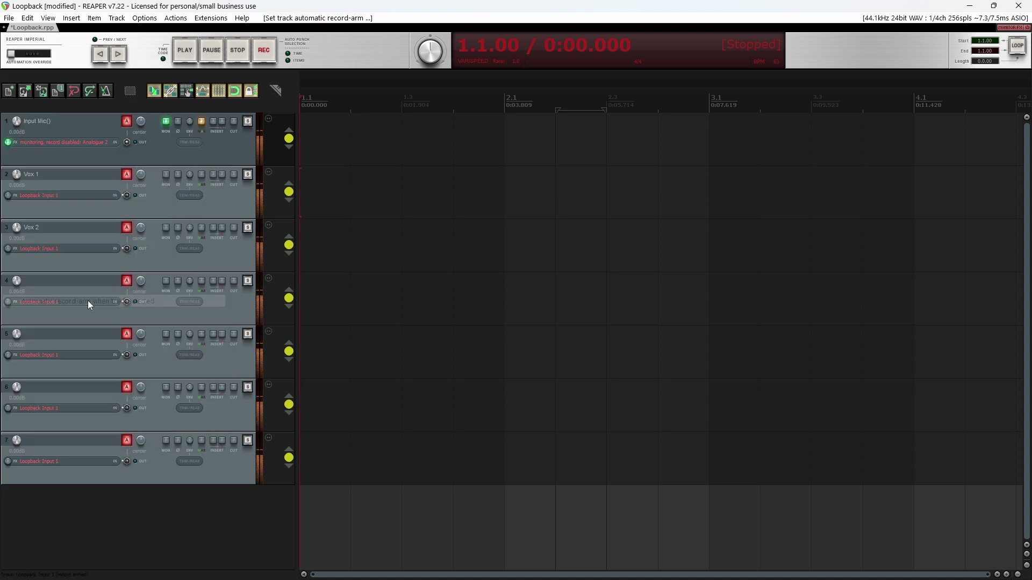
- Select Vox 1, Vox 2 and track 4 in turn to check that record arming follows the selection
{"action": "left_click", "coordinate": [232, 206]}
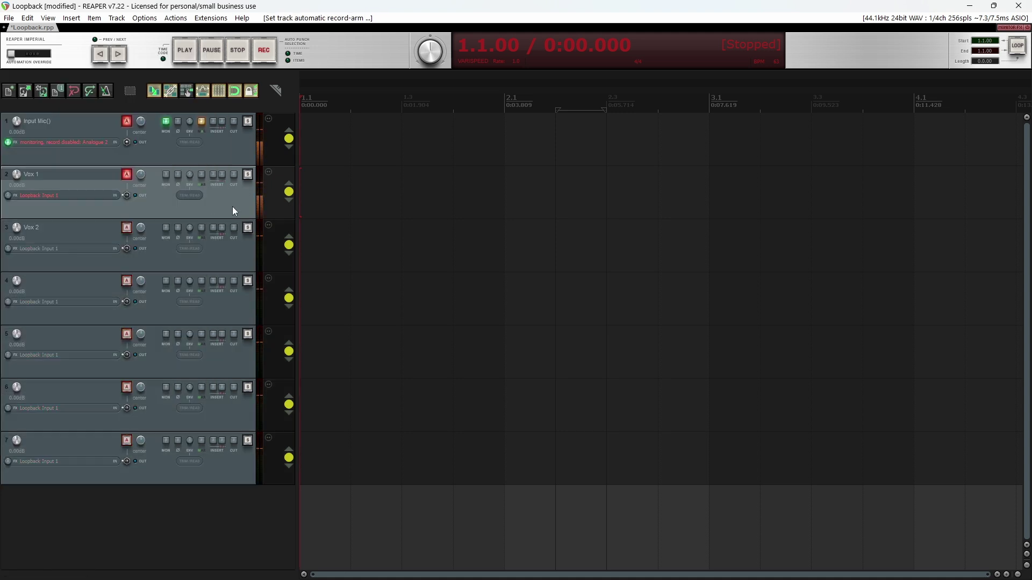
{"action": "left_click", "coordinate": [162, 264]}
{"action": "left_click", "coordinate": [164, 317]}
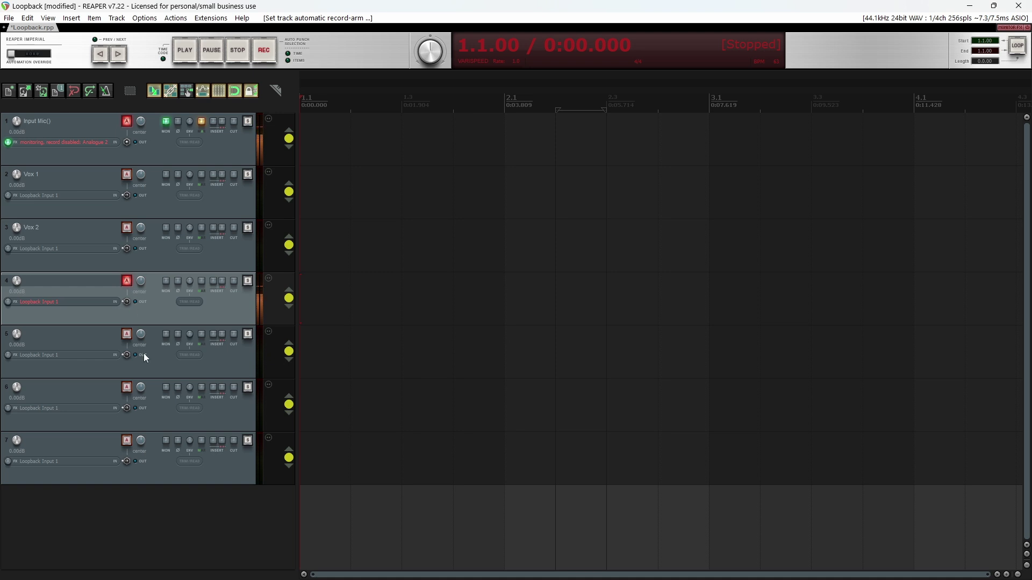
- Select Vox 1 and record a short vocal take of about one bar from the project start
{"action": "left_click", "coordinate": [166, 211]}
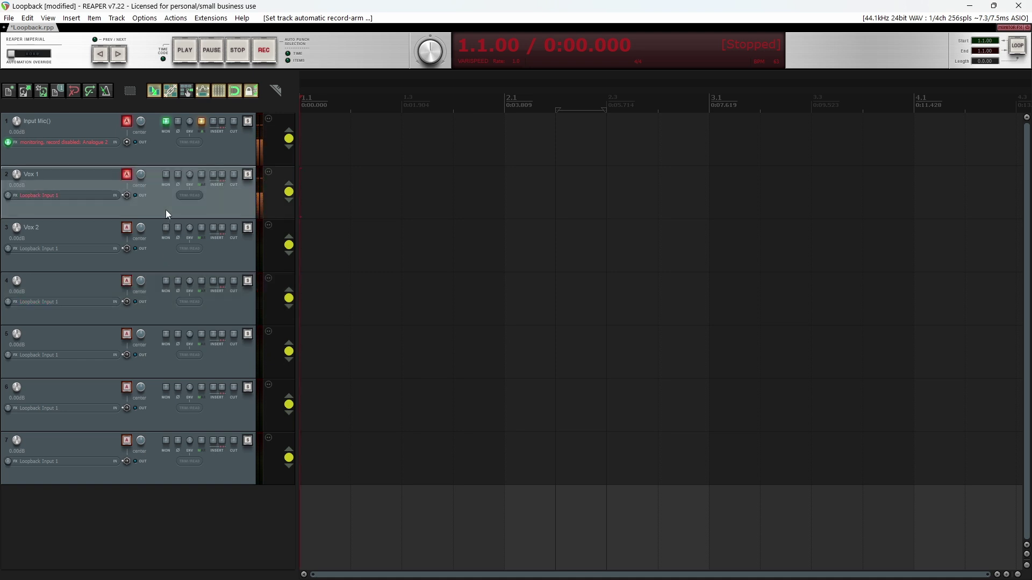
{"action": "key", "text": "ctrl+r"}
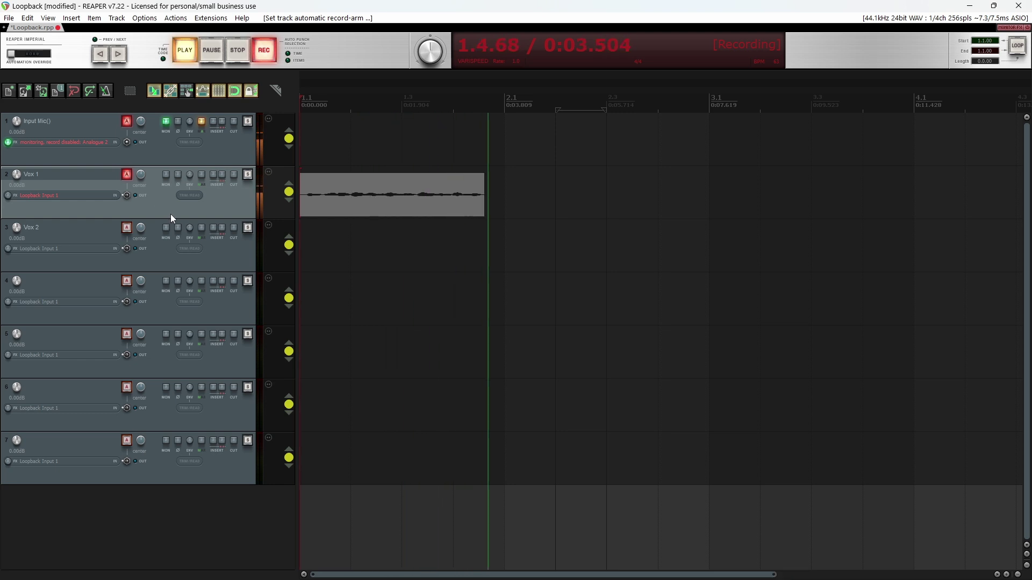
{"action": "key", "text": "space"}
- Select Vox 2, mute Vox 1 and record a vocal take of about one and a half bars
{"action": "left_click", "coordinate": [157, 260]}
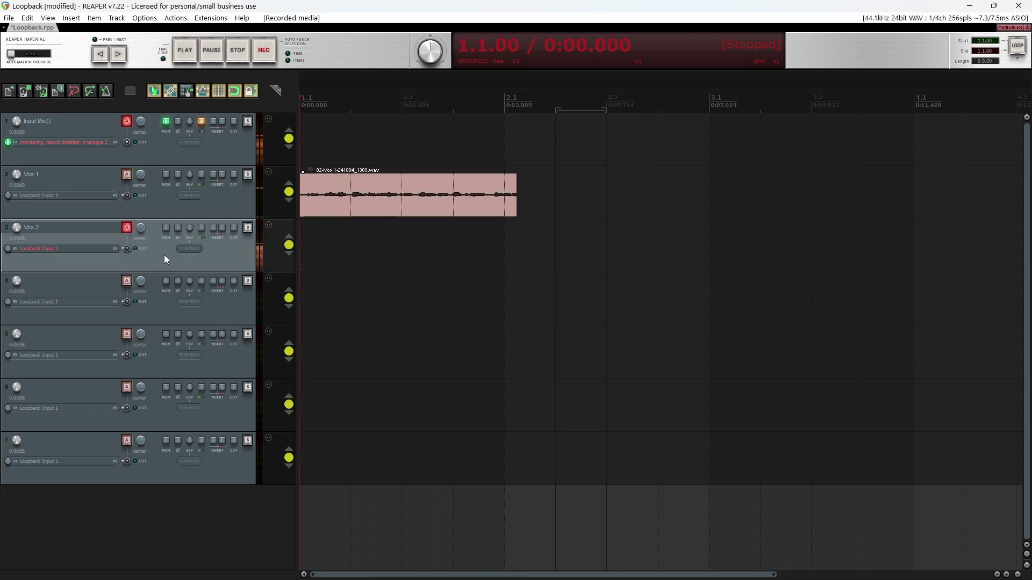
{"action": "left_click", "coordinate": [233, 175]}
{"action": "key", "text": "ctrl+r"}
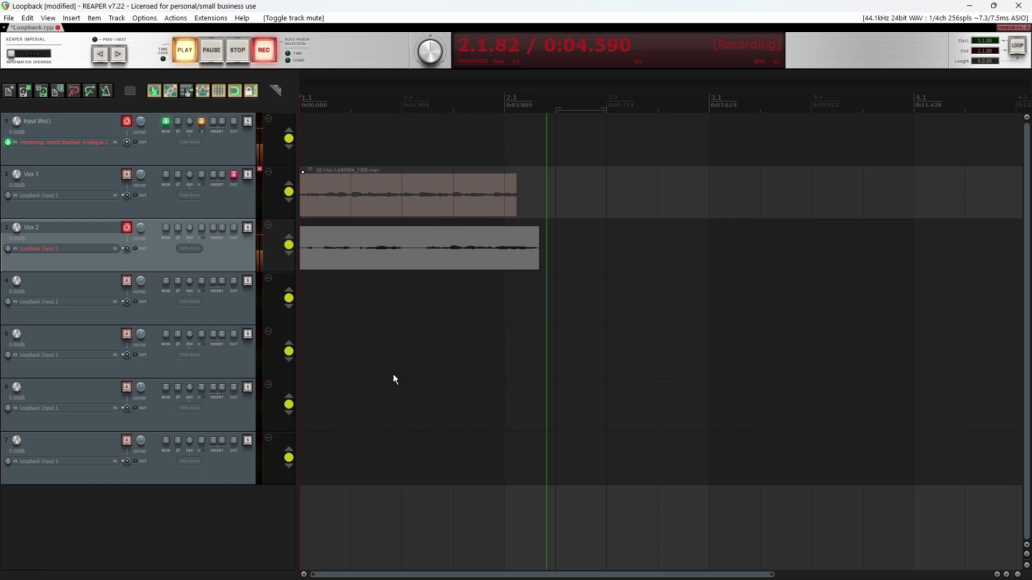
{"action": "key", "text": "space"}
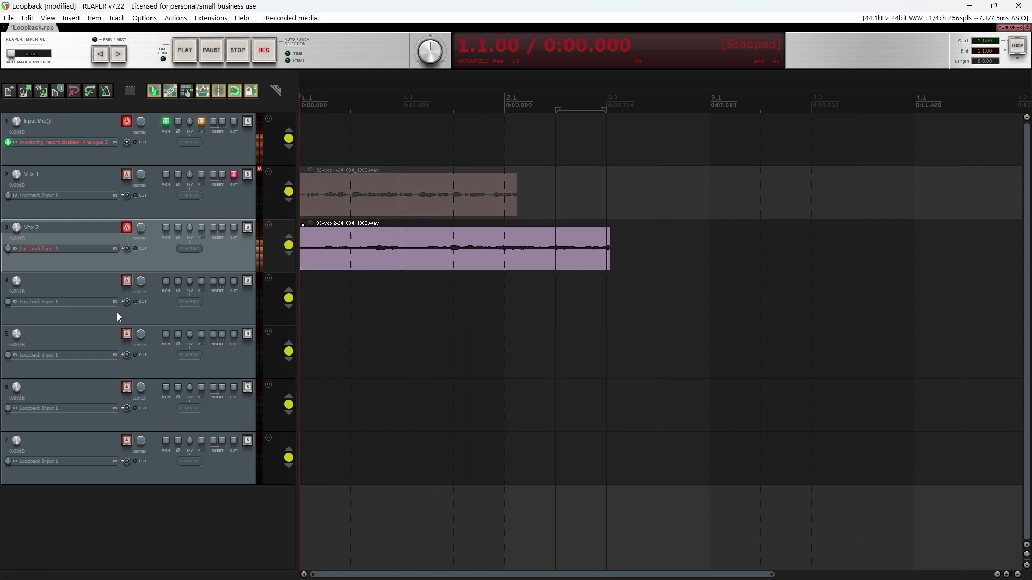
- Select track 4, mute Vox 2 and record a short take of about half a bar
{"action": "left_click", "coordinate": [164, 309]}
{"action": "left_click", "coordinate": [234, 227]}
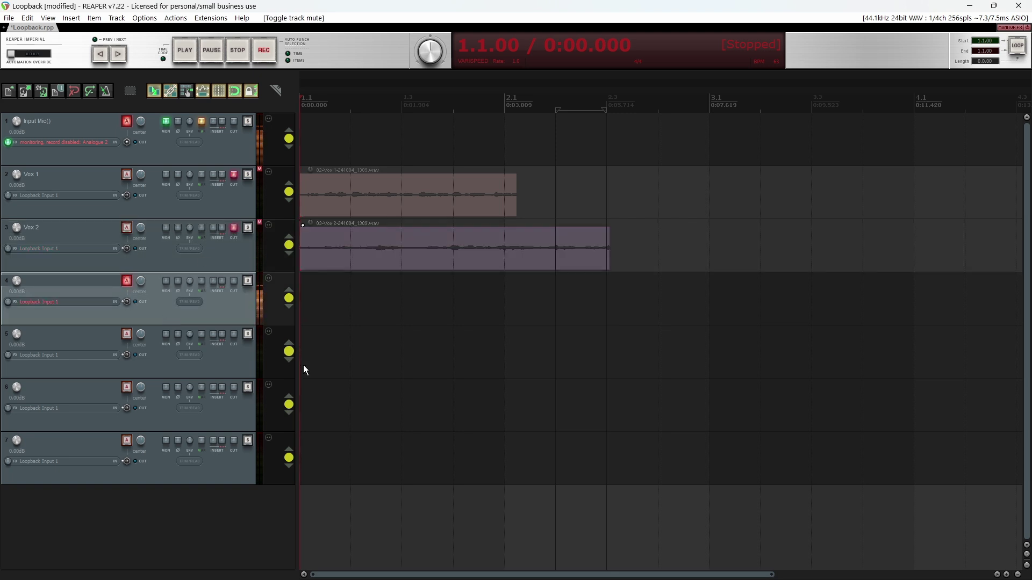
{"action": "key", "text": "ctrl+r"}
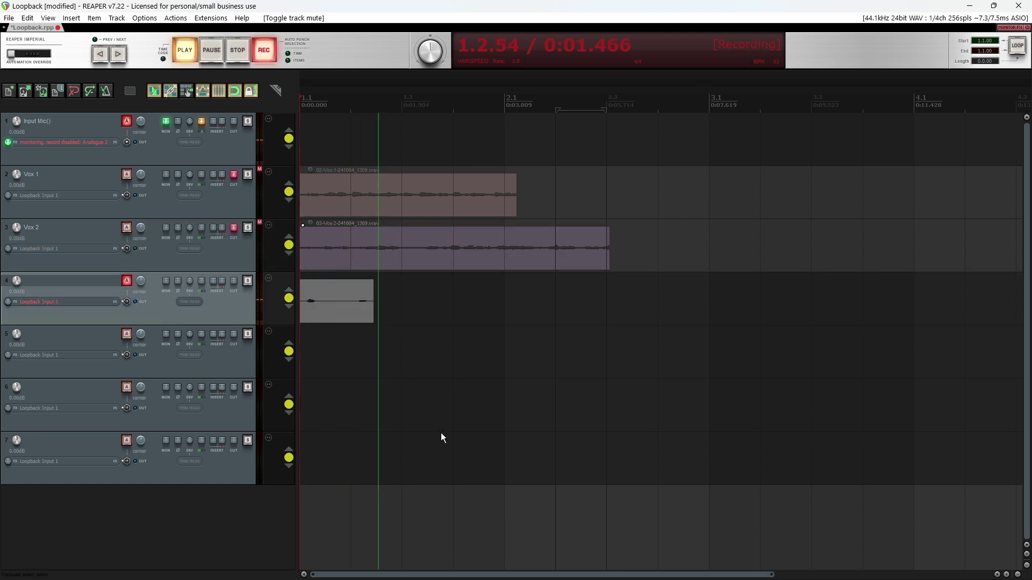
{"action": "key", "text": "space"}
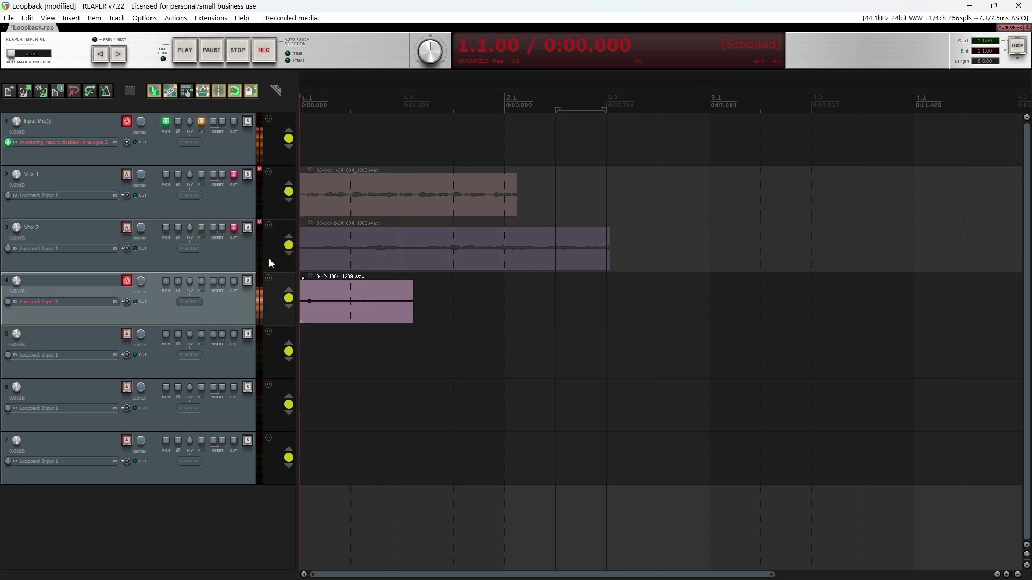
- Unmute Vox 2 and Vox 1, and delete the recorded item on track 4
{"action": "left_click", "coordinate": [234, 228]}
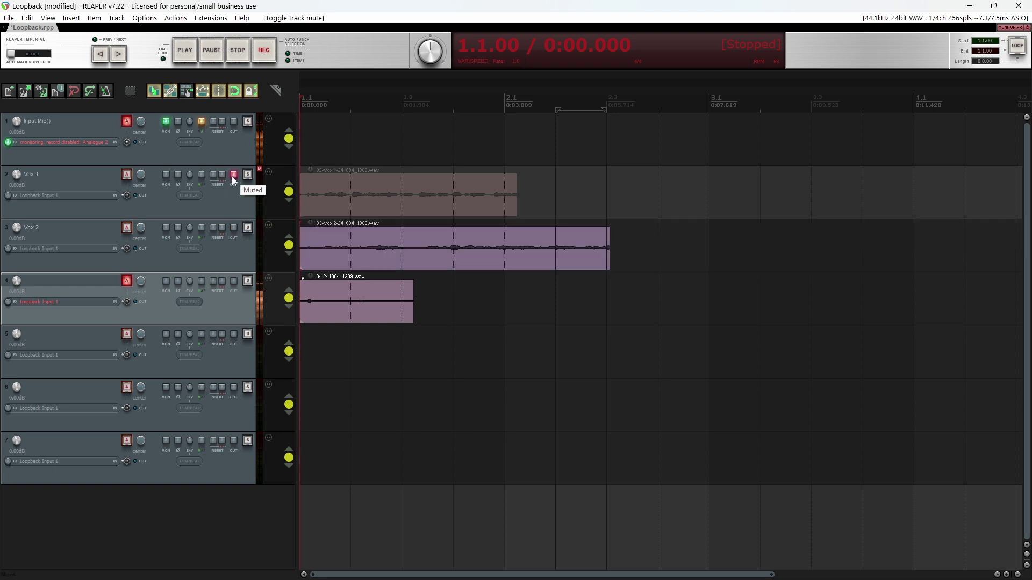
{"action": "left_click", "coordinate": [233, 174]}
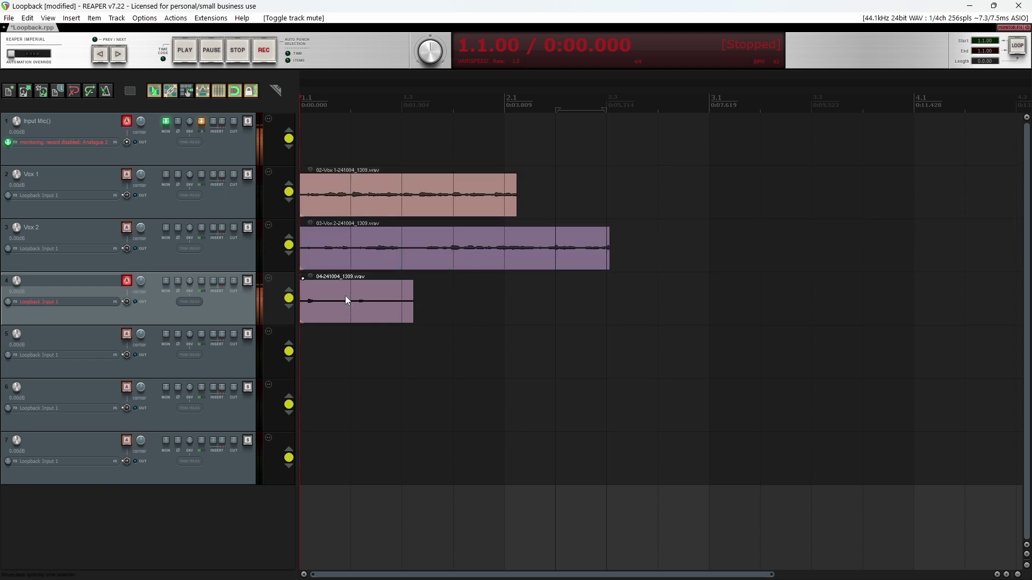
{"action": "key", "text": "Delete"}
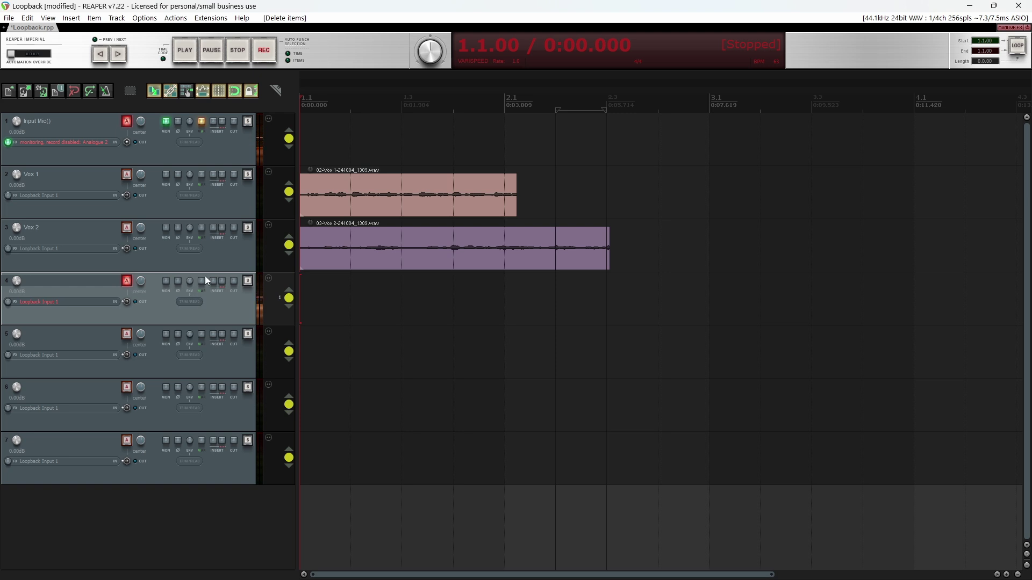
- Select Vox 1, mute Vox 2 and play back the take recorded on Vox 1, stopping playback when heard
{"action": "left_click", "coordinate": [234, 210]}
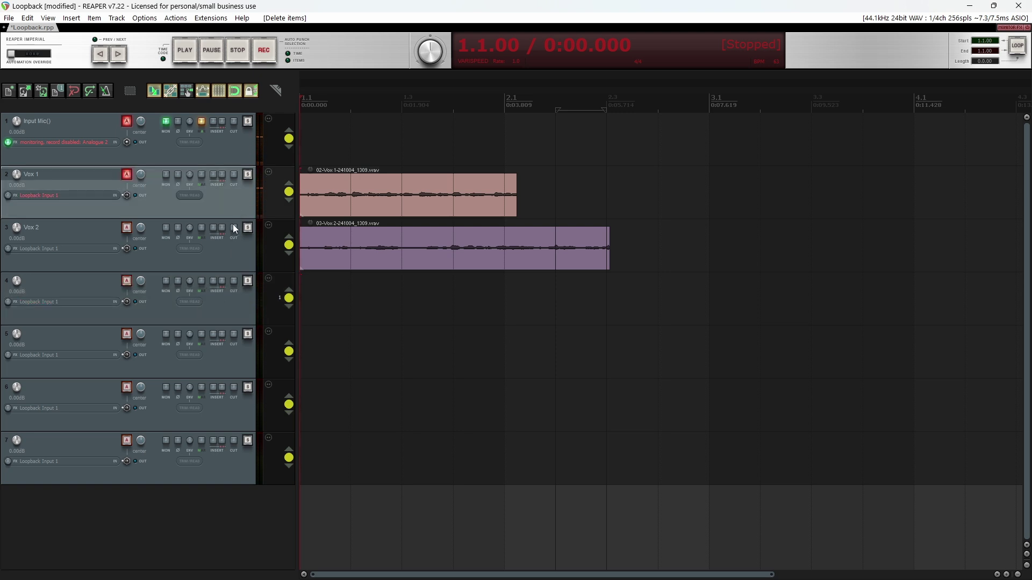
{"action": "left_click", "coordinate": [233, 228]}
{"action": "key", "text": "space"}
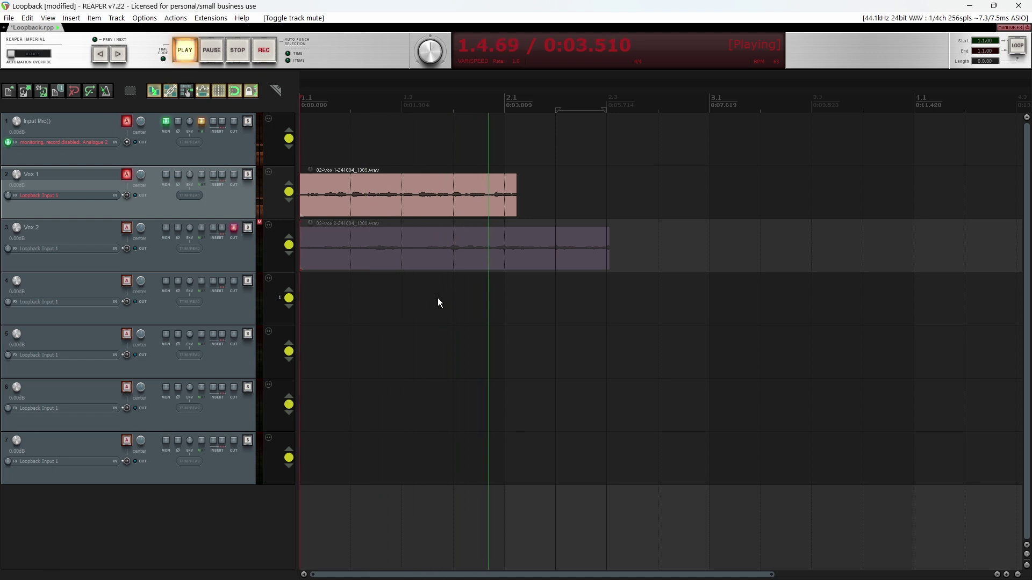
{"action": "key", "text": "space"}
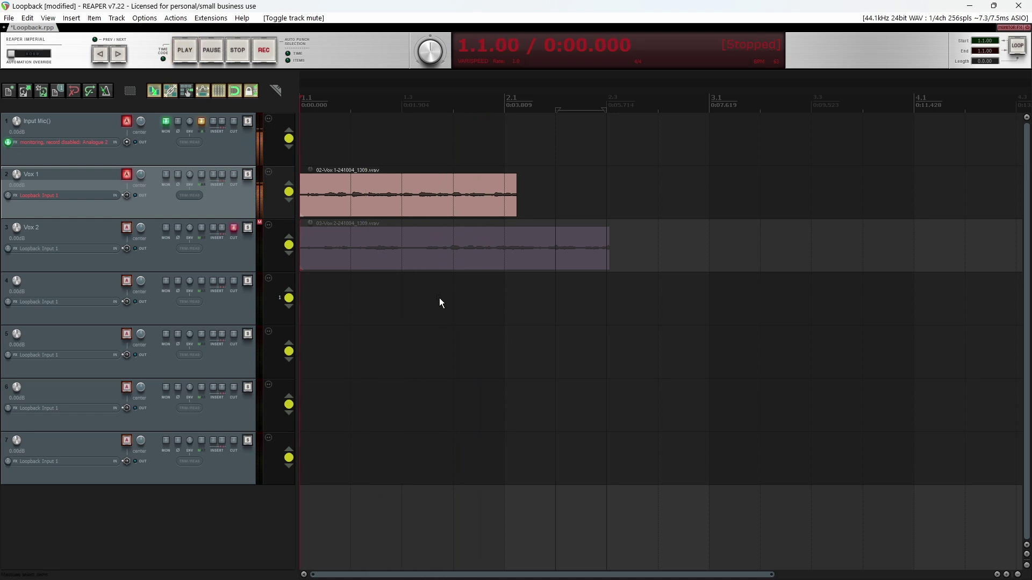